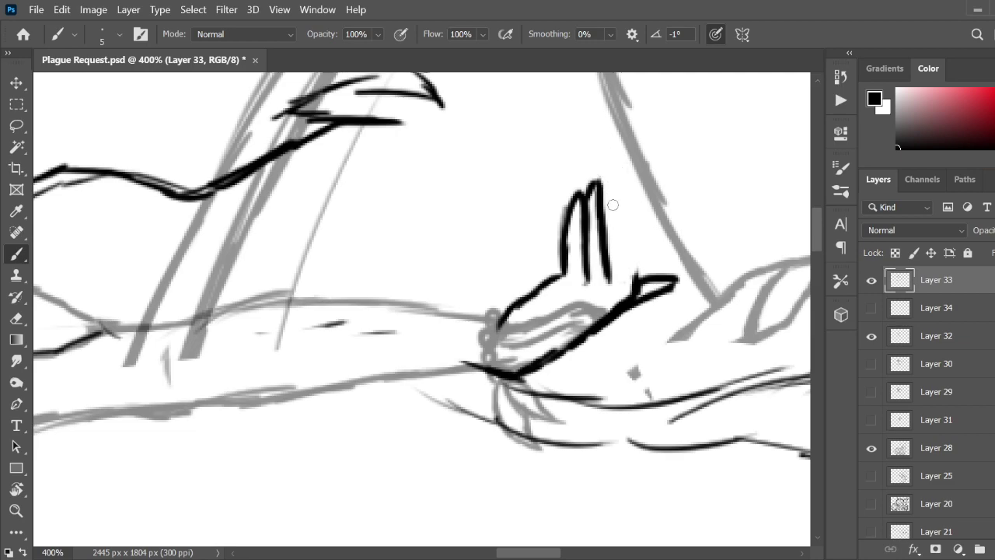
- Ink a new finger beside the right finger, undoing the extra strokes between fingers
mouse_move(615, 199)
left_mouse_down()
mouse_move(606, 227)
mouse_move(642, 192)
mouse_move(649, 164)
mouse_move(622, 289)
left_mouse_up()
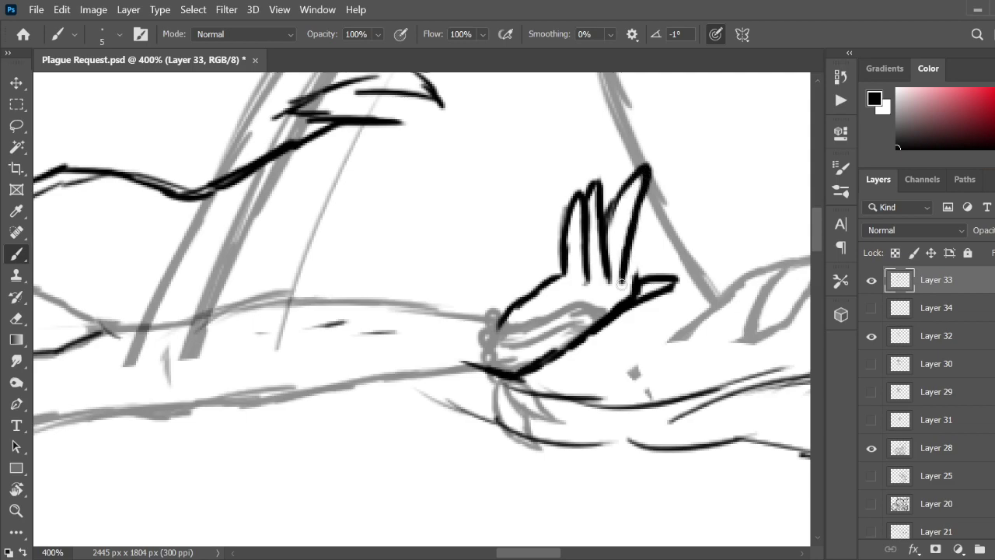
mouse_move(621, 206)
left_mouse_down()
mouse_move(629, 181)
mouse_move(608, 252)
left_mouse_up()
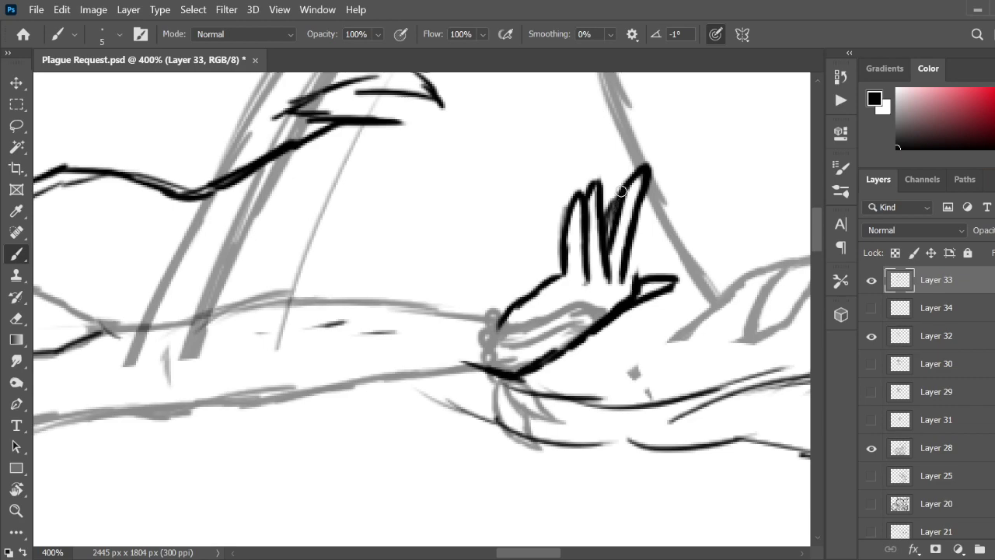
left_click_drag(623, 186, 612, 233)
key("ctrl+z")
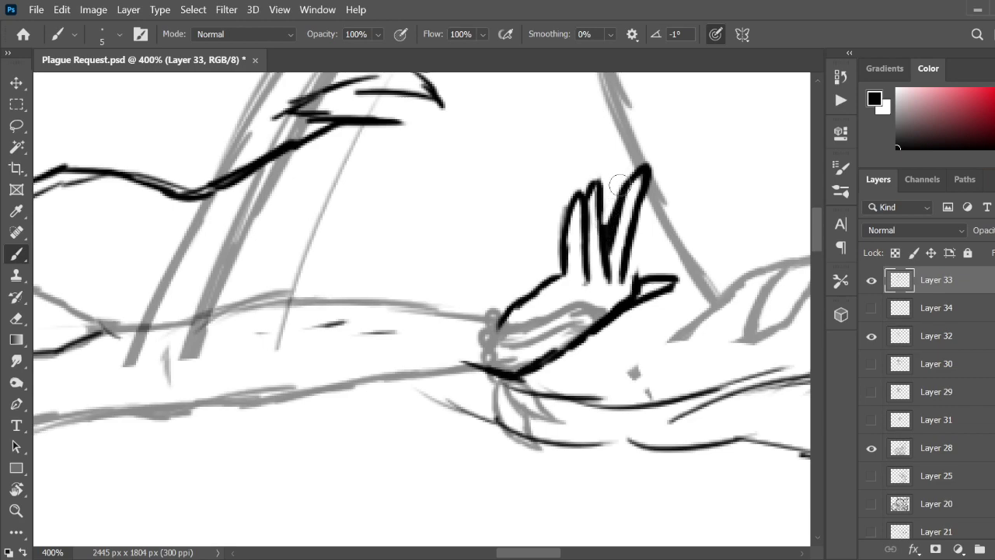
key("ctrl+z")
key("ctrl+z")
key("ctrl+z")
- Outline another finger on the hand's right side and remove the second finger's stroke
mouse_move(654, 219)
left_mouse_down()
mouse_move(637, 242)
mouse_move(668, 209)
mouse_move(641, 272)
left_mouse_up()
left_click_drag(661, 218, 631, 294)
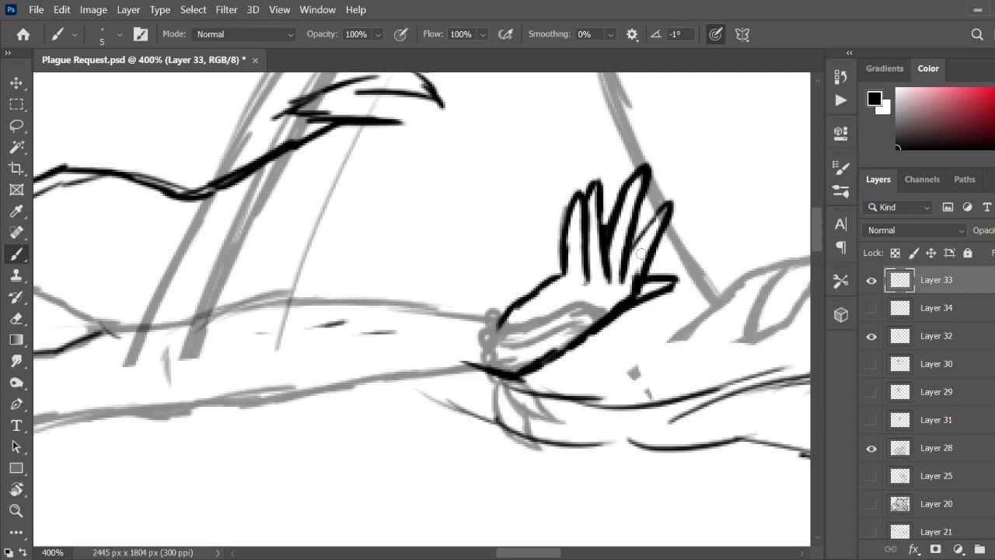
left_click_drag(674, 203, 659, 241)
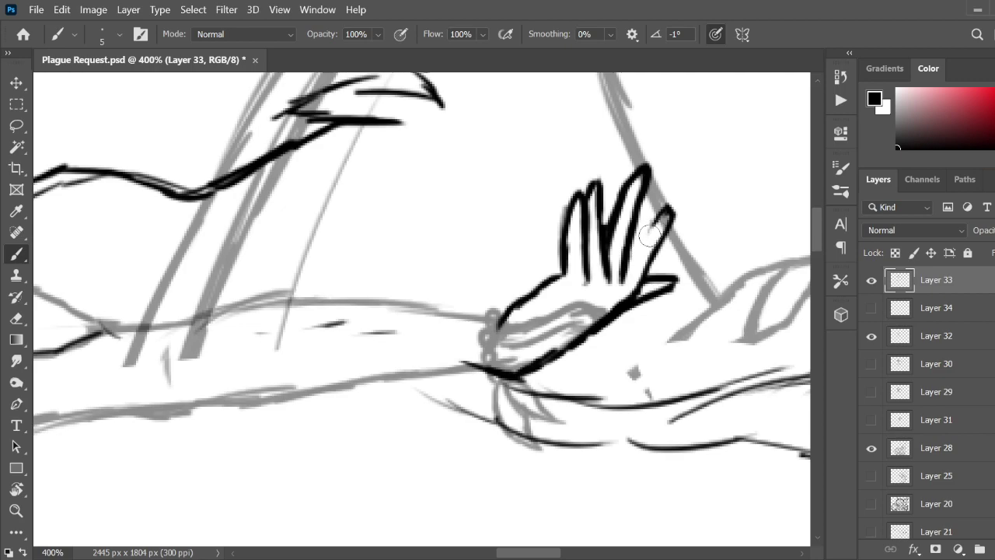
left_click_drag(645, 268, 674, 214)
mouse_move(623, 272)
left_mouse_down()
mouse_move(673, 206)
mouse_move(659, 270)
left_mouse_up()
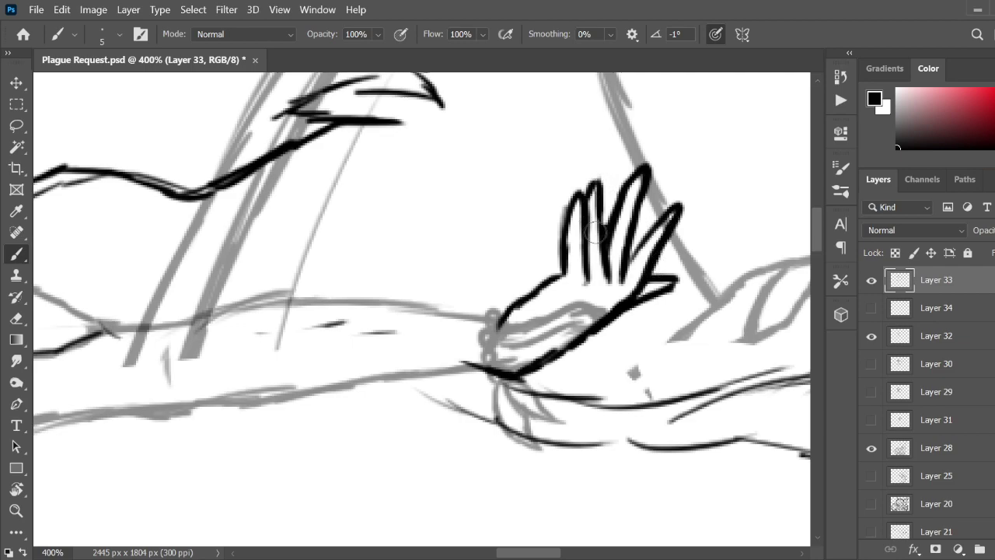
key("ctrl+z")
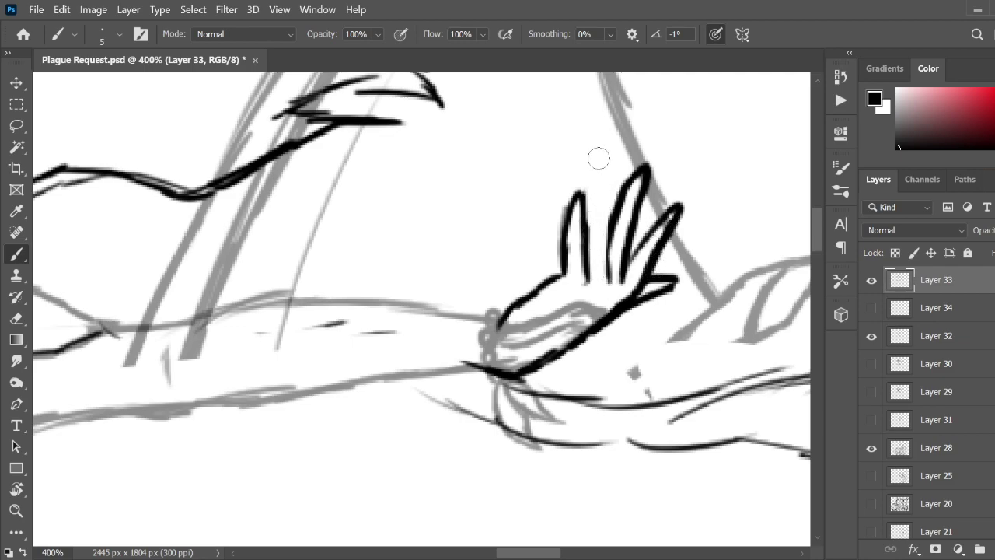
- Redraw the second finger's outline in black ink on Layer 33
mouse_move(589, 268)
left_mouse_down()
mouse_move(590, 229)
mouse_move(609, 227)
mouse_move(612, 263)
left_mouse_up()
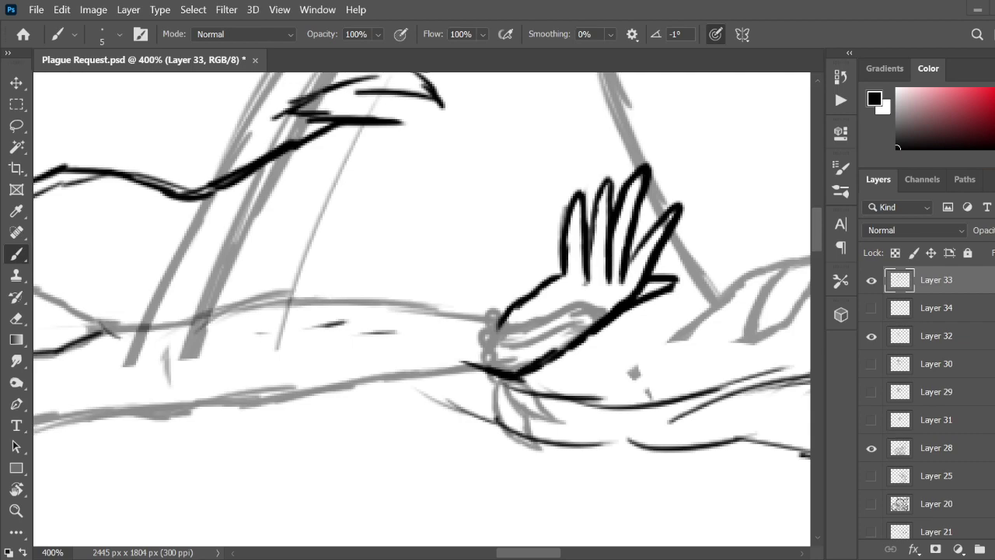
scroll(814, 243, "up", 3)
- Zoom in on the face and add new Layer 35 above the faded Layer 33 lines
key("ctrl+minus")
key("ctrl+minus")
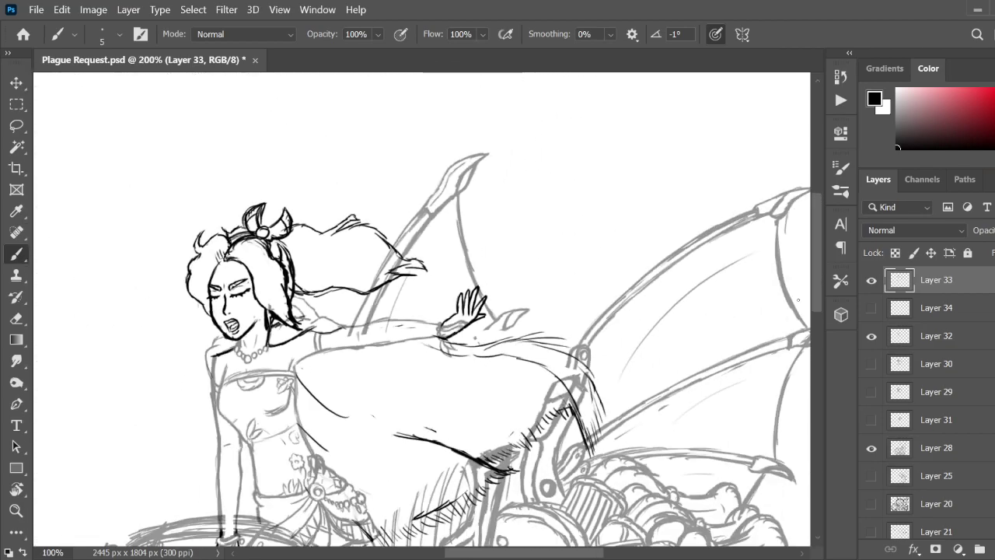
key("ctrl+plus")
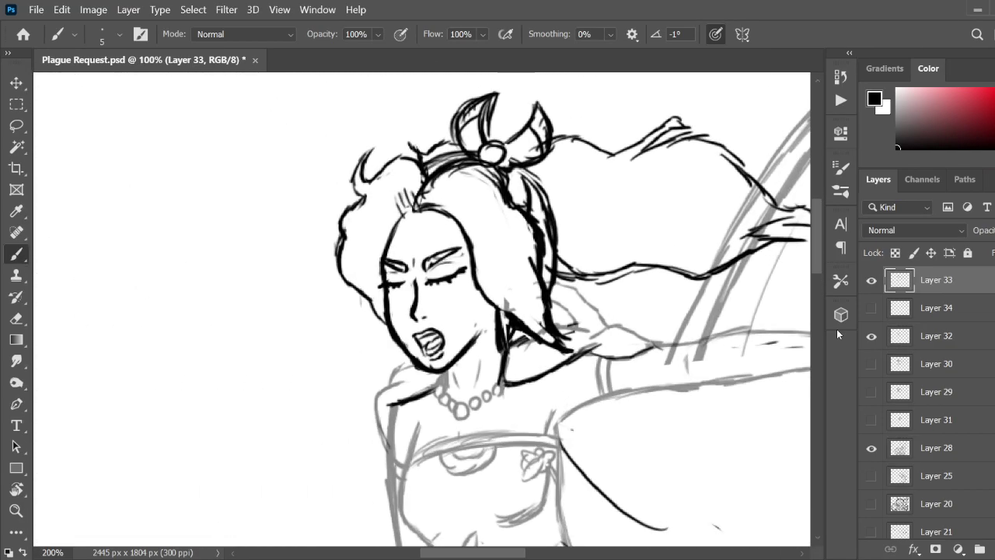
key("ctrl+plus")
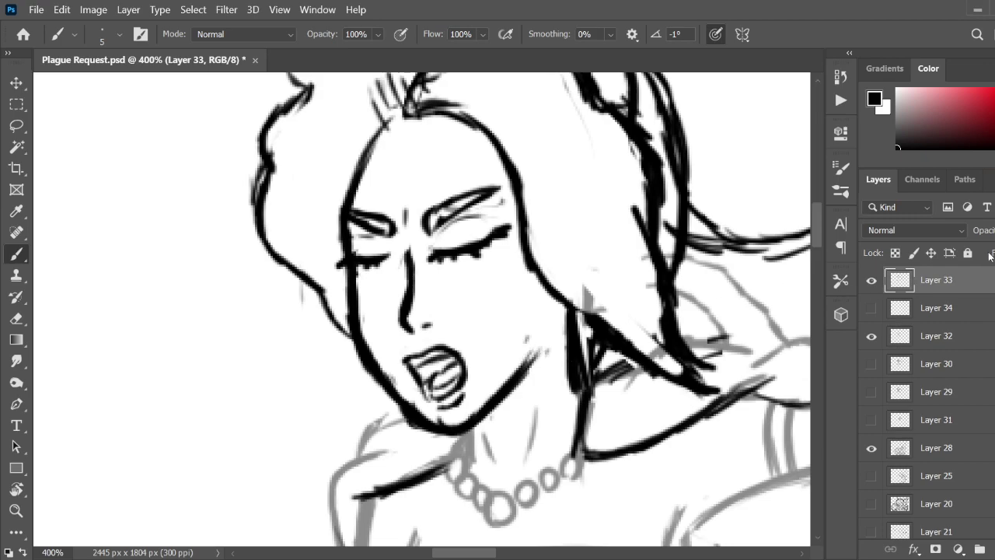
key("ctrl+shift+alt+n")
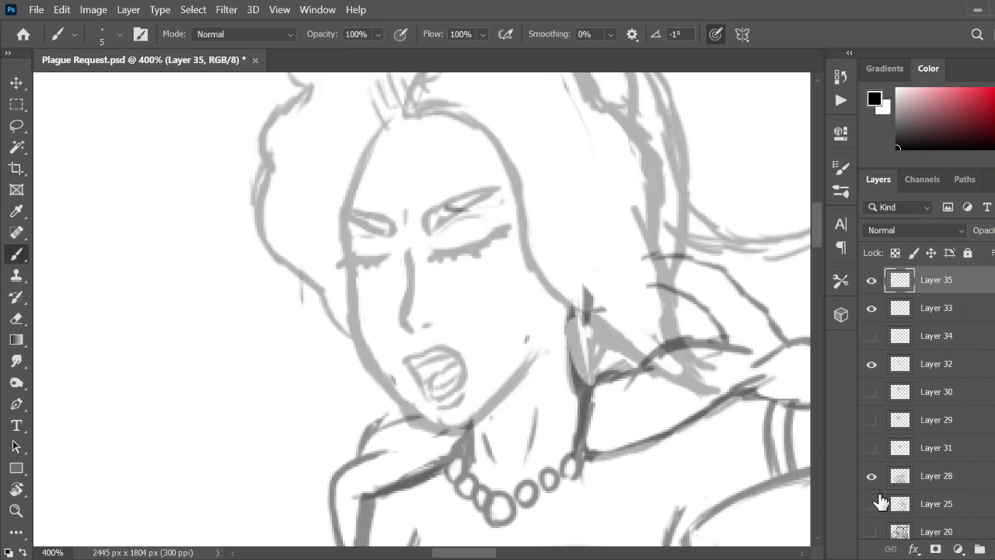
- Trace the left cheek from eye level to the chin on Layer 35, redoing bad strokes
mouse_move(374, 134)
left_mouse_down()
mouse_move(344, 228)
mouse_move(352, 292)
mouse_move(429, 422)
mouse_move(466, 427)
mouse_move(504, 386)
left_mouse_up()
mouse_move(535, 342)
left_mouse_down()
mouse_move(503, 389)
mouse_move(455, 428)
left_mouse_up()
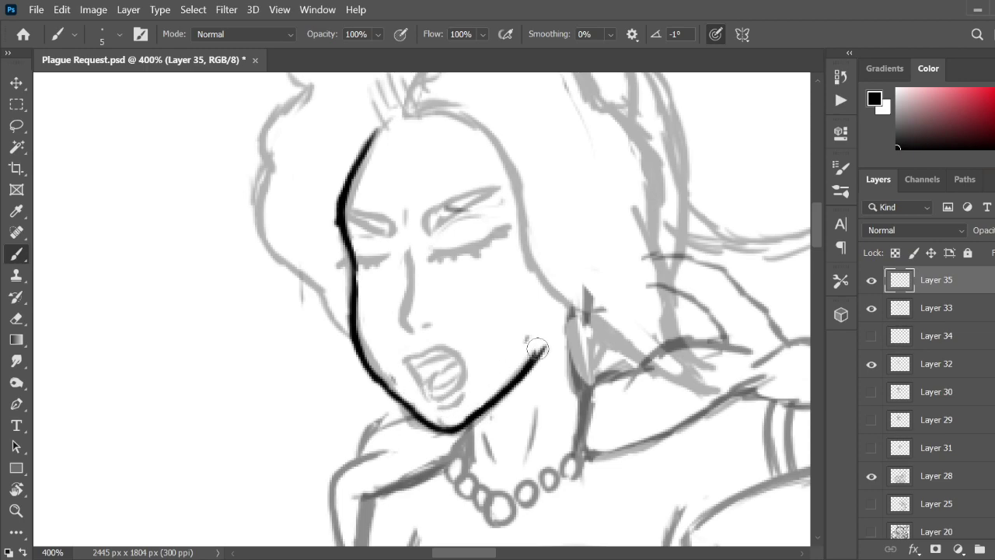
key("ctrl+z")
key("ctrl+z")
key("ctrl+z")
key("ctrl+z")
key("ctrl+z")
key("ctrl+z")
key("ctrl+z")
key("ctrl+z")
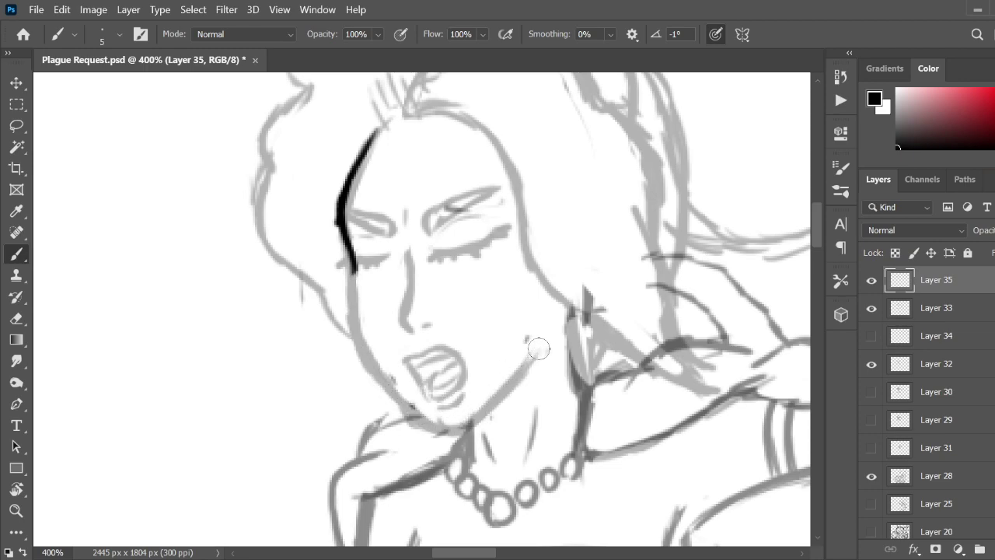
key("ctrl+z")
key("ctrl+z")
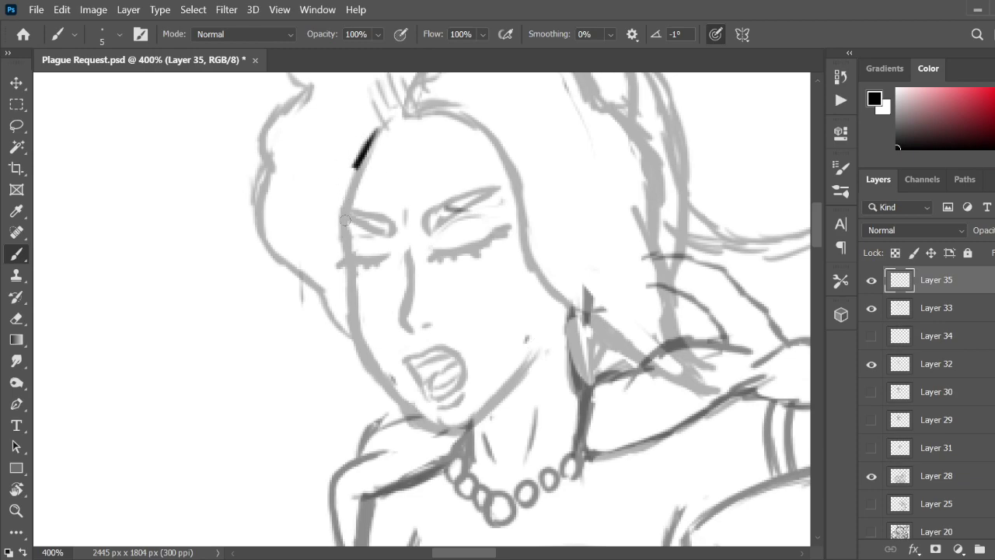
mouse_move(353, 243)
left_mouse_down()
mouse_move(351, 189)
mouse_move(354, 322)
mouse_move(370, 364)
left_mouse_up()
mouse_move(356, 325)
left_mouse_down()
mouse_move(375, 375)
mouse_move(409, 412)
mouse_move(468, 426)
left_mouse_up()
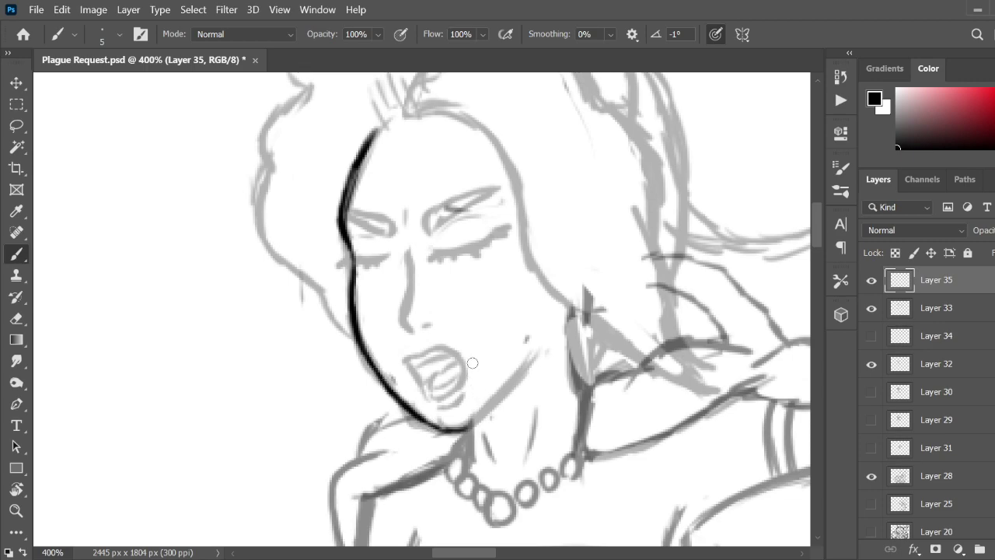
mouse_move(532, 354)
left_mouse_down()
mouse_move(475, 419)
mouse_move(444, 429)
left_mouse_up()
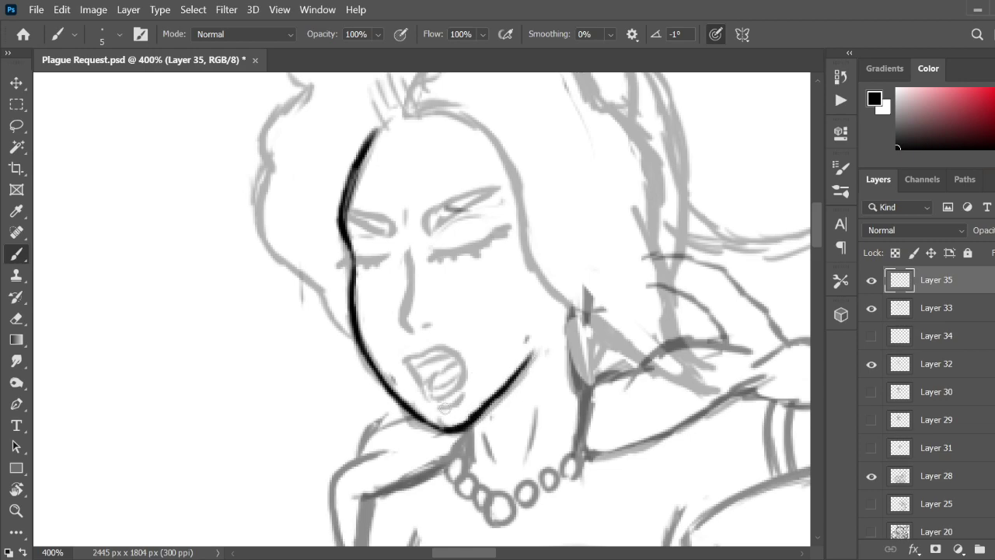
key("ctrl+z")
key("ctrl+z")
key("ctrl+z")
key("ctrl+z")
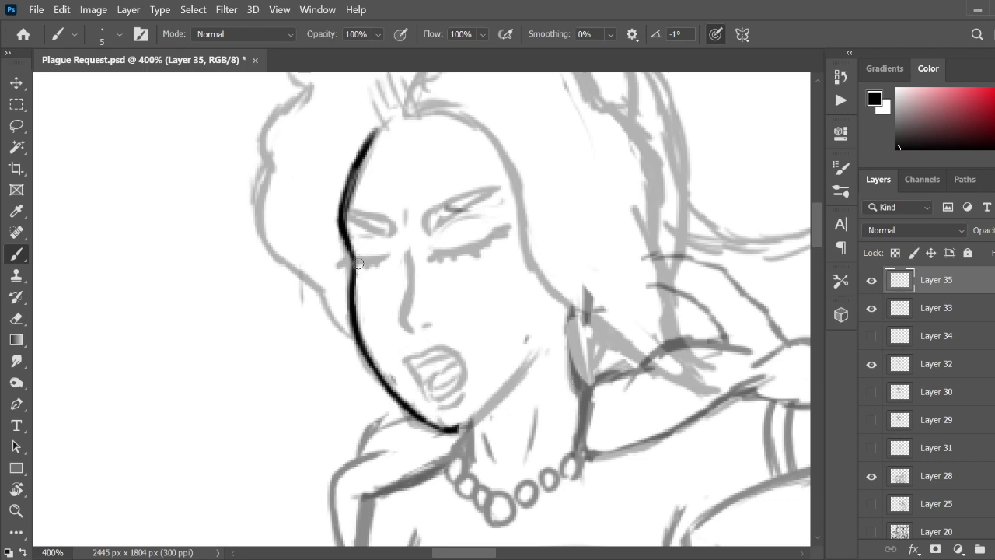
key("ctrl+z")
key("ctrl+z")
key("ctrl+z")
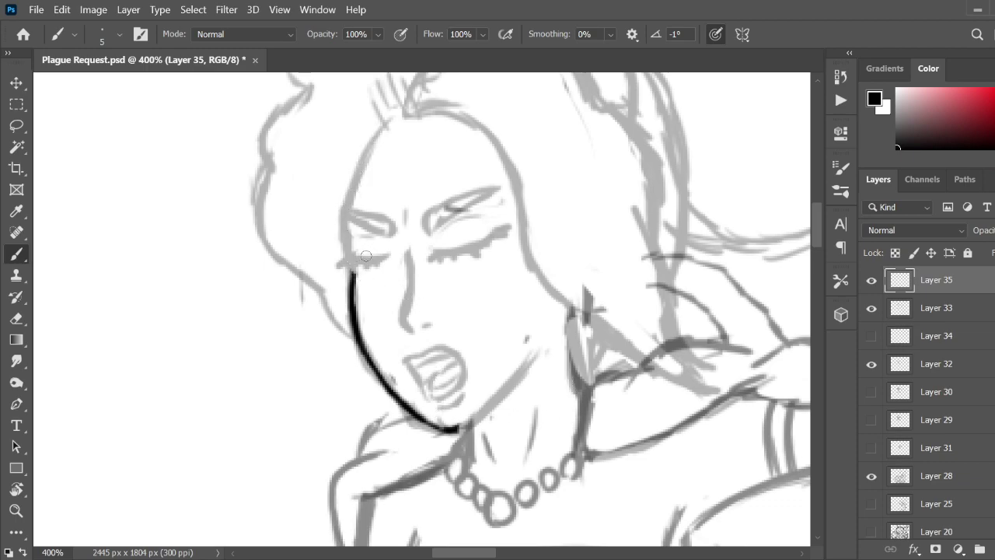
- Extend the cheek line upward and retry the right jawline stroke
mouse_move(356, 277)
left_mouse_down()
mouse_move(335, 194)
mouse_move(369, 134)
mouse_move(387, 122)
mouse_move(344, 221)
mouse_move(356, 327)
mouse_move(380, 372)
mouse_move(452, 427)
left_mouse_up()
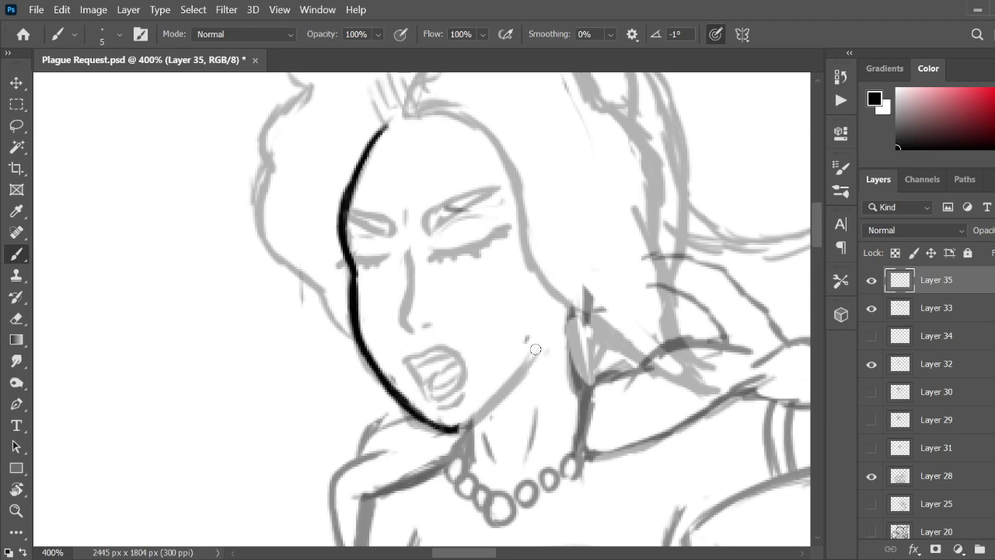
mouse_move(542, 342)
left_mouse_down()
mouse_move(459, 430)
mouse_move(543, 343)
left_mouse_up()
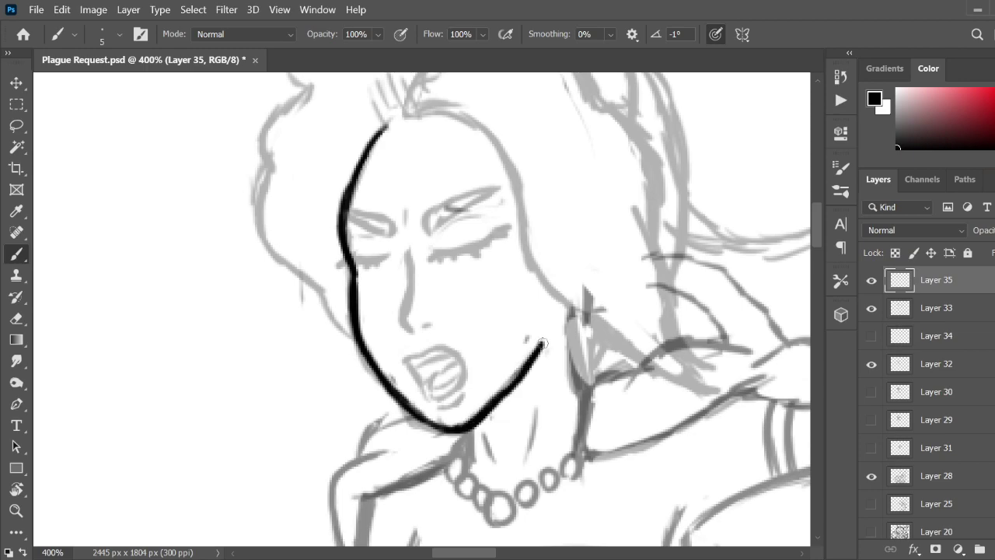
key("ctrl+z")
key("ctrl+z")
key("ctrl+z")
key("ctrl+z")
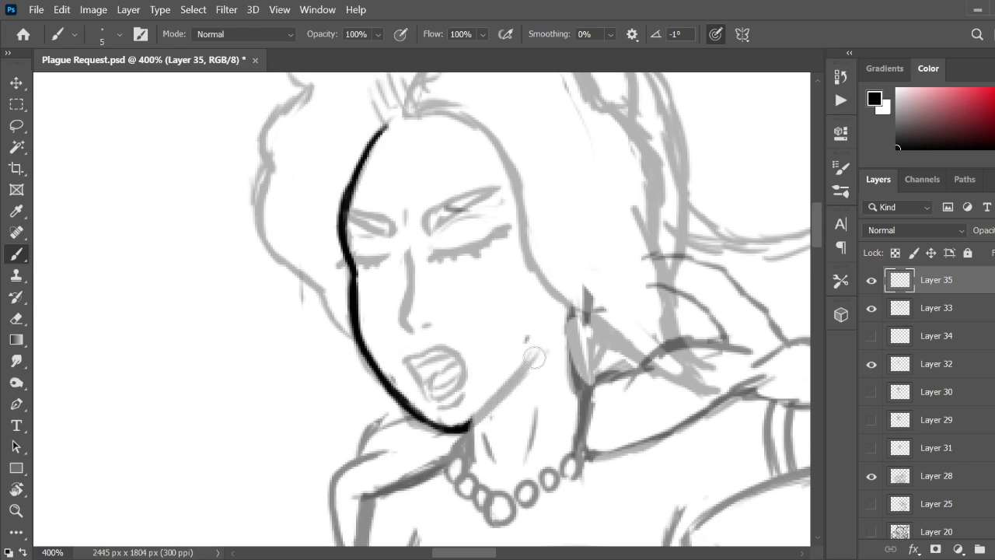
left_click(582, 296)
key("ctrl+z")
key("ctrl+z")
- Ink the jaw from the chin up the right side, then restore Layer 33's linework
left_click_drag(442, 429, 469, 421)
mouse_move(581, 299)
left_mouse_down()
mouse_move(494, 402)
mouse_move(455, 429)
mouse_move(523, 365)
left_mouse_up()
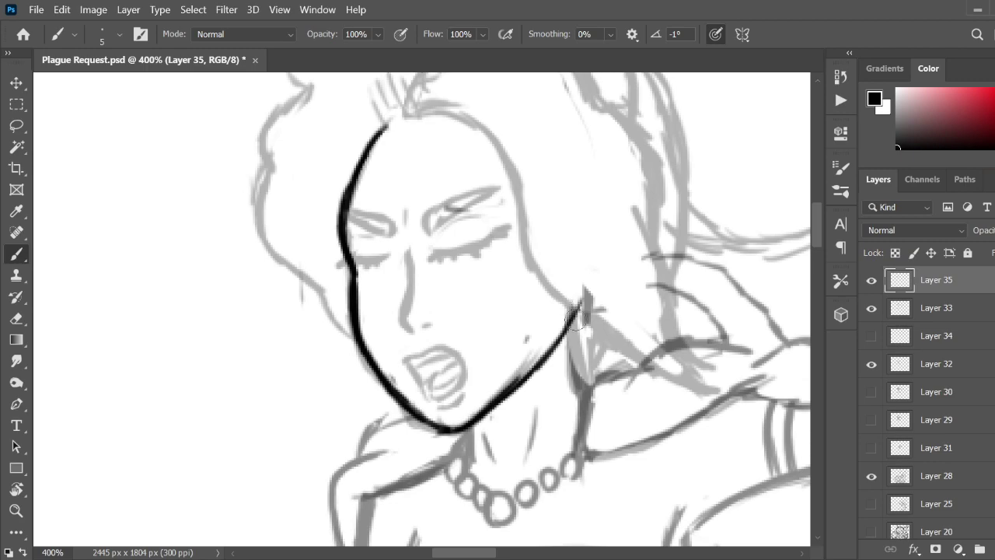
key("ctrl+z")
key("ctrl+z")
key("ctrl+z")
key("ctrl+z")
key("ctrl+z")
left_click_drag(459, 430, 537, 351)
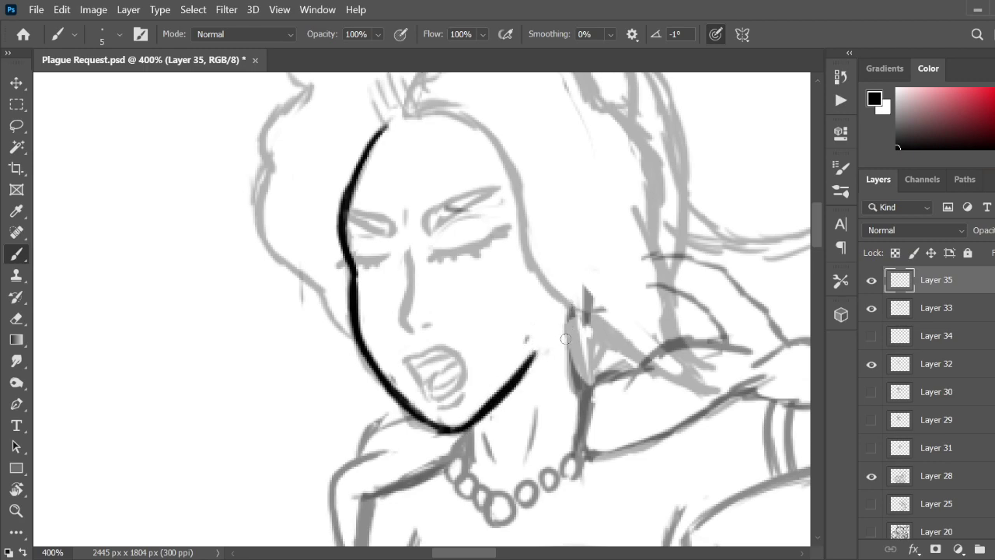
left_click(916, 311)
left_click(872, 308)
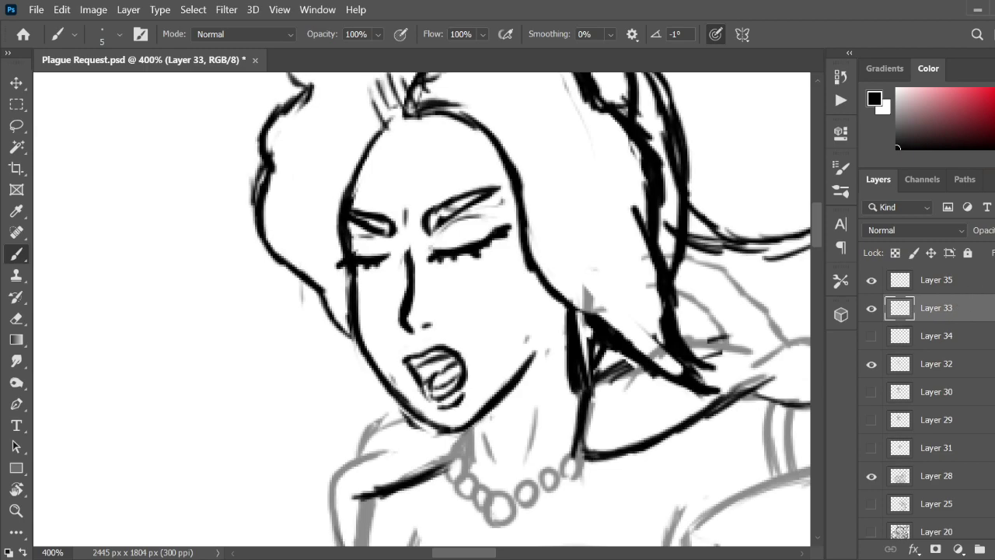
- Delete Layer 35 after comparing it against Layer 33
left_click(871, 309, "alt")
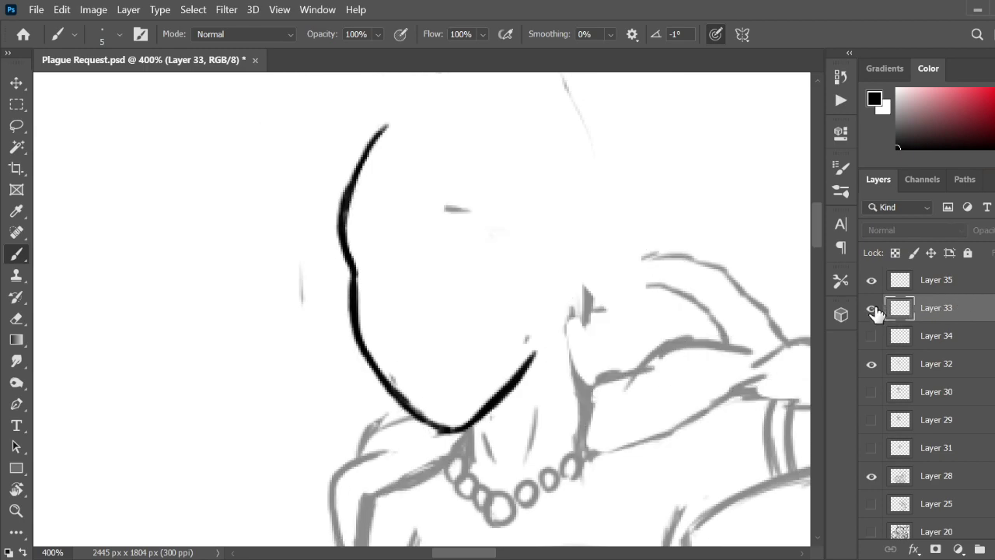
left_click(923, 280)
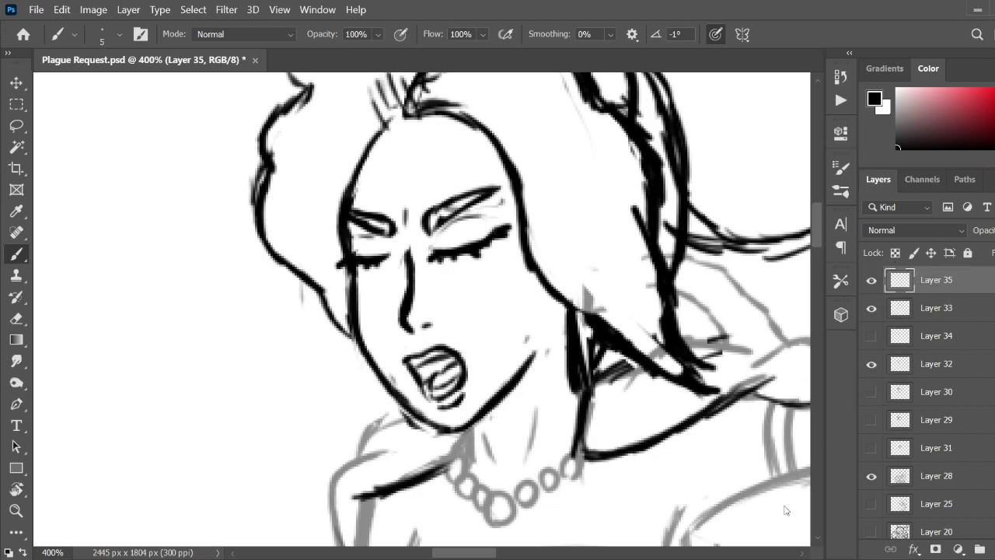
key("Delete")
key("ctrl+minus")
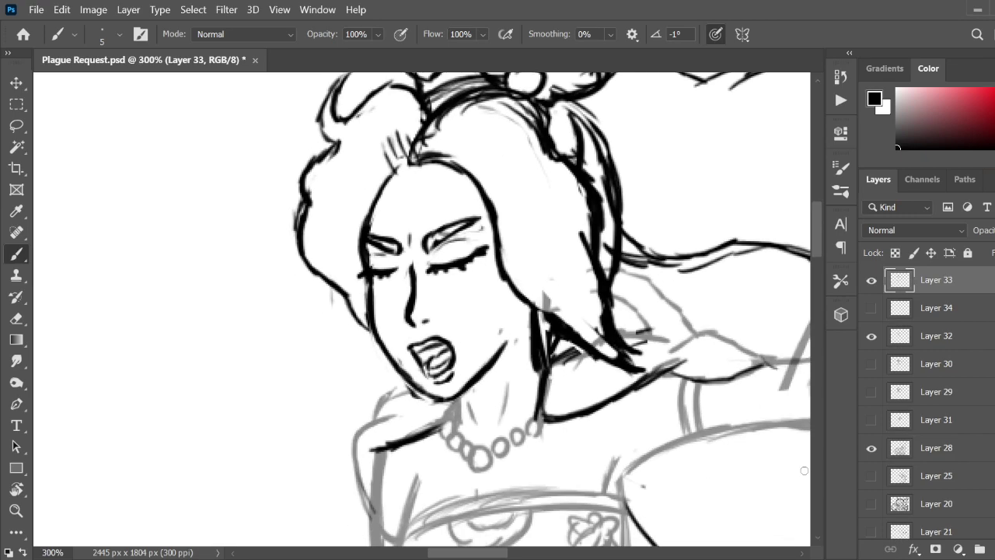
- Lasso the nose, mouth and chin on Layer 33 and squash them to about 84% height
left_click(22, 131)
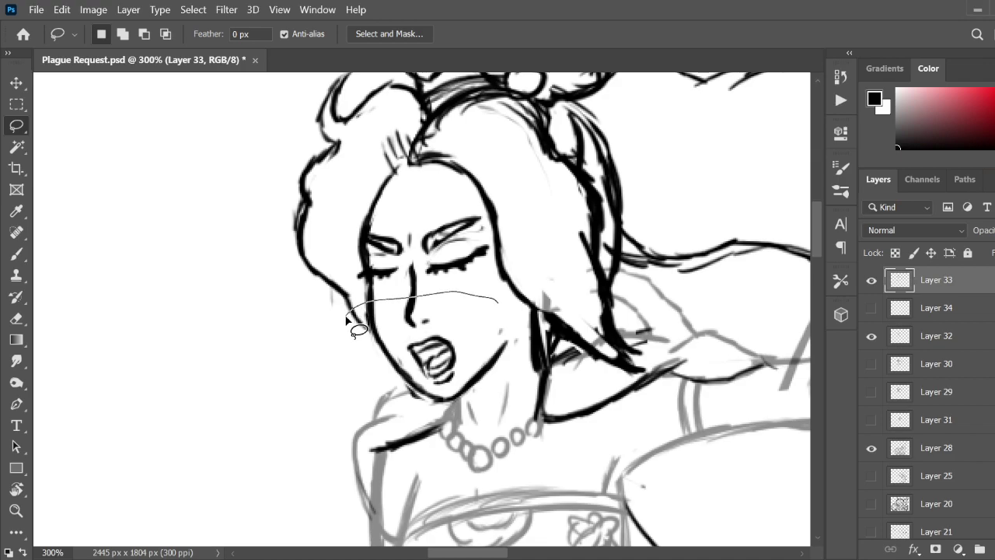
left_click_drag(346, 319, 349, 312)
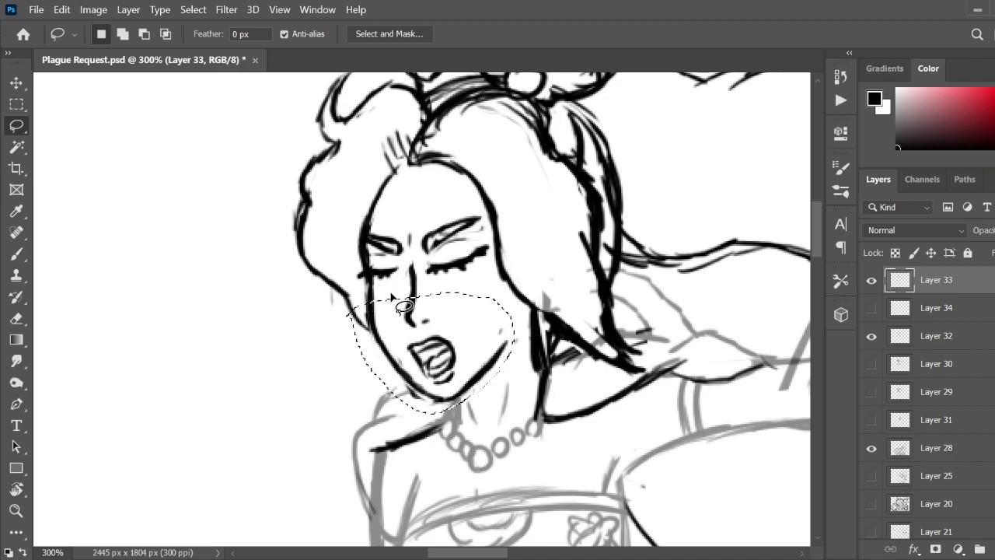
key("ctrl+t")
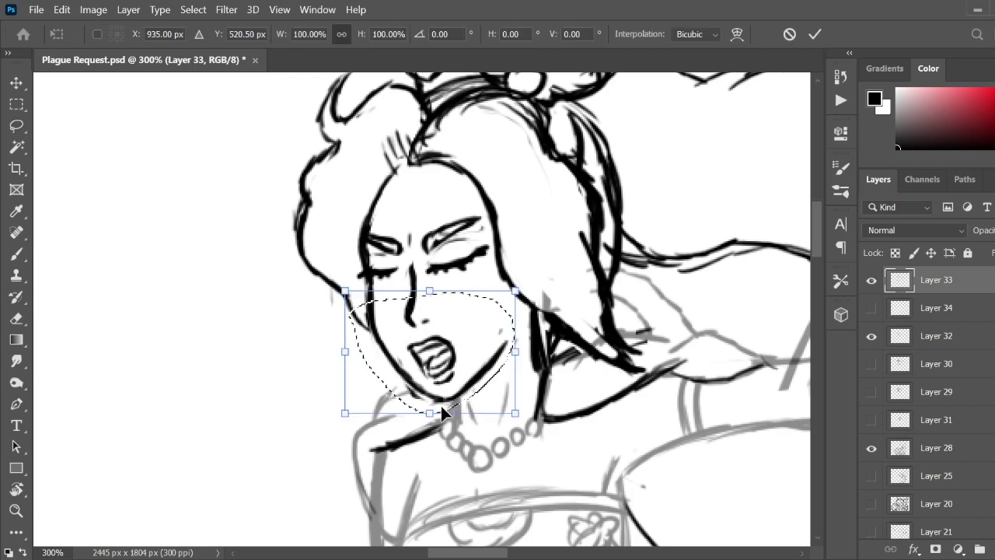
mouse_move(433, 415)
left_mouse_down()
mouse_move(458, 388)
mouse_move(436, 386)
left_mouse_up()
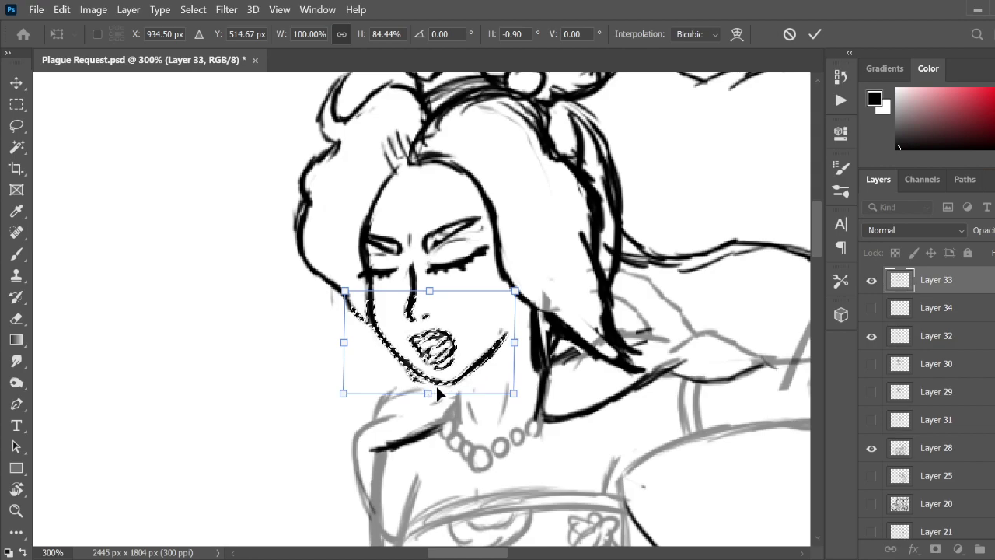
key("Return")
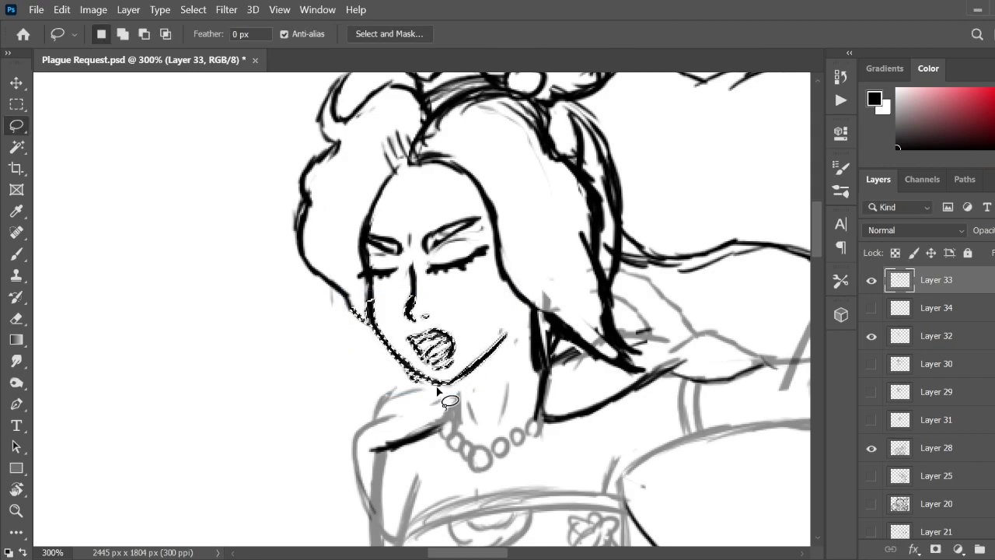
key("ctrl+d")
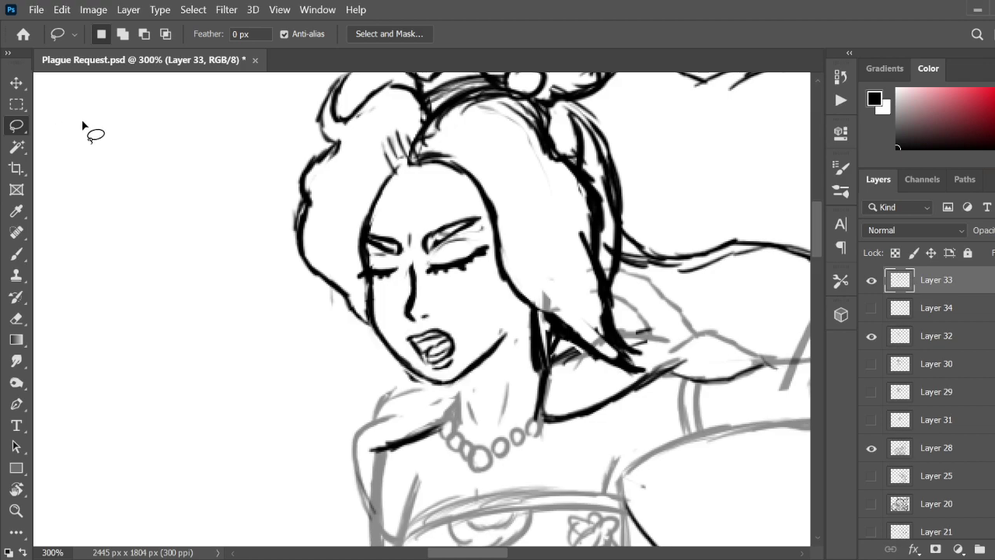
- Lasso the hair and top of the head on Layer 33 and squash it to about 96% height
scroll(752, 330, "down", 1)
scroll(746, 339, "down", 2)
scroll(754, 354, "up", 1)
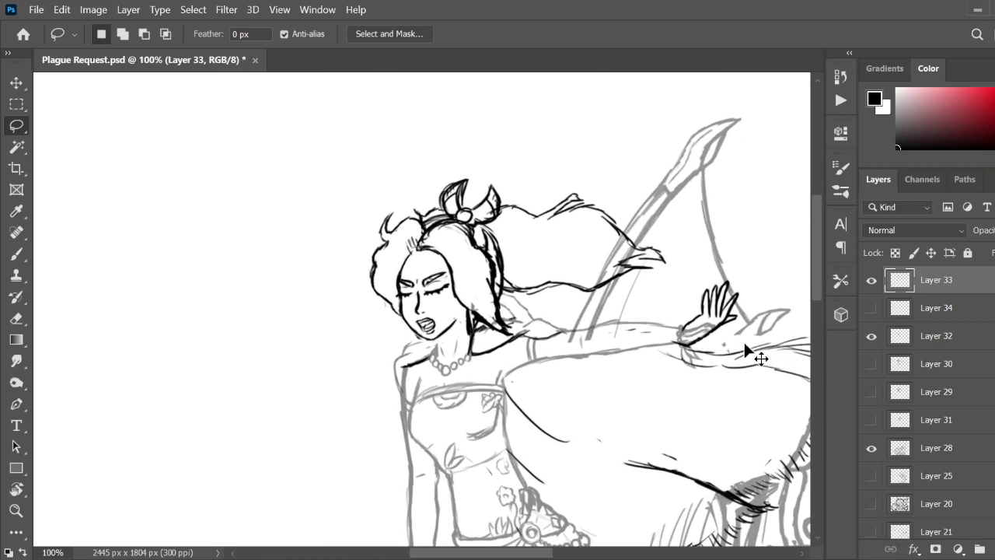
scroll(759, 298, "up", 1)
left_click_drag(739, 284, 783, 259)
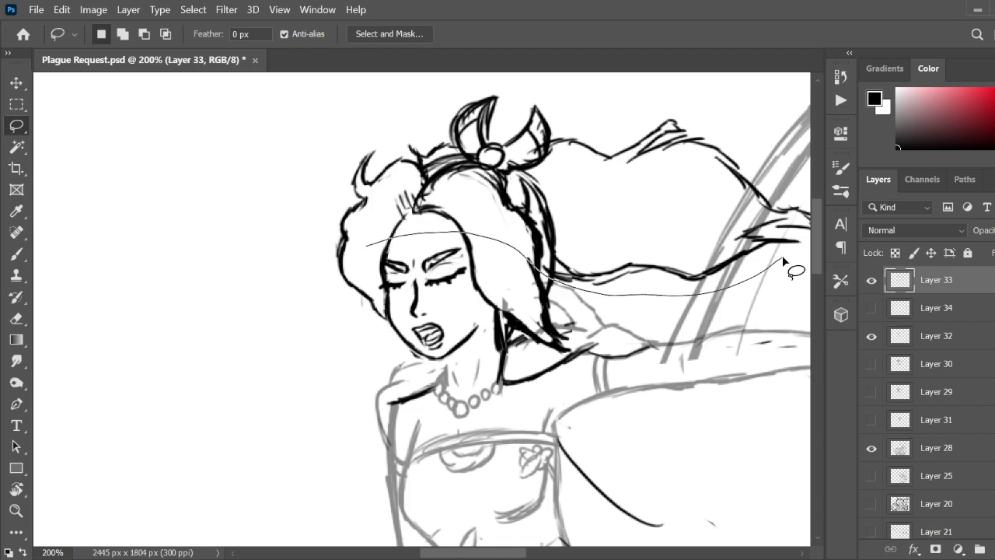
mouse_move(365, 245)
left_mouse_down()
mouse_move(381, 107)
mouse_move(810, 134)
left_mouse_up()
left_click_drag(783, 260, 780, 265)
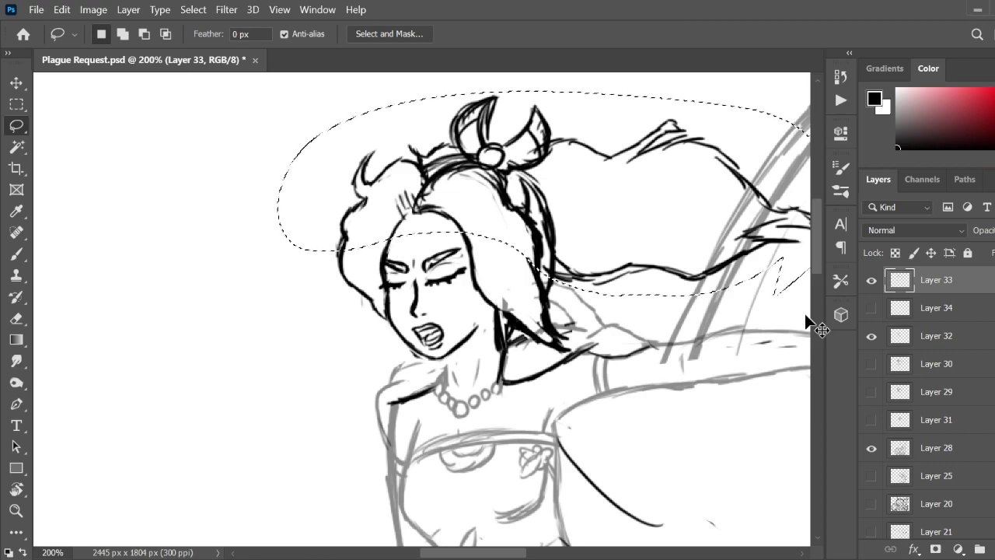
key("ctrl+t")
left_click_drag(560, 91, 561, 99)
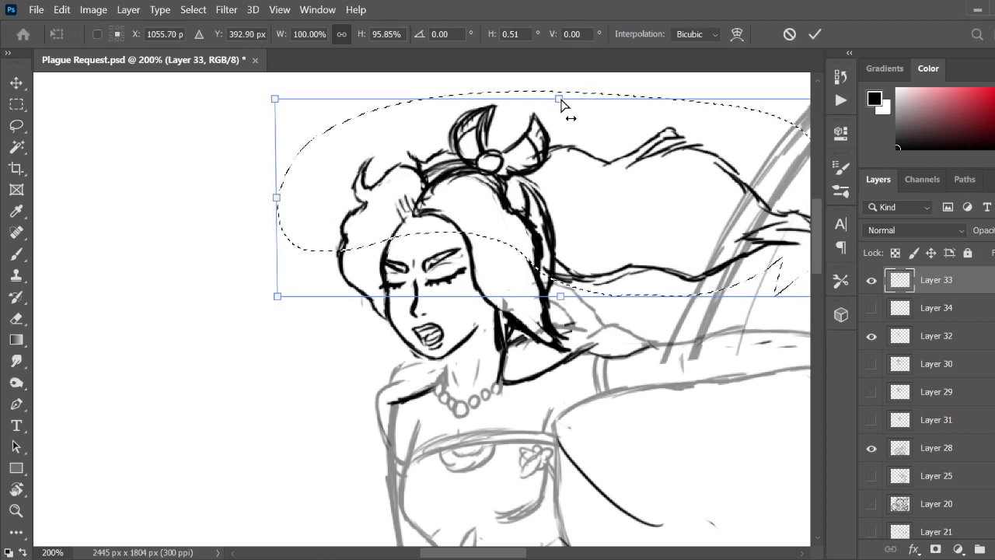
left_click(15, 126)
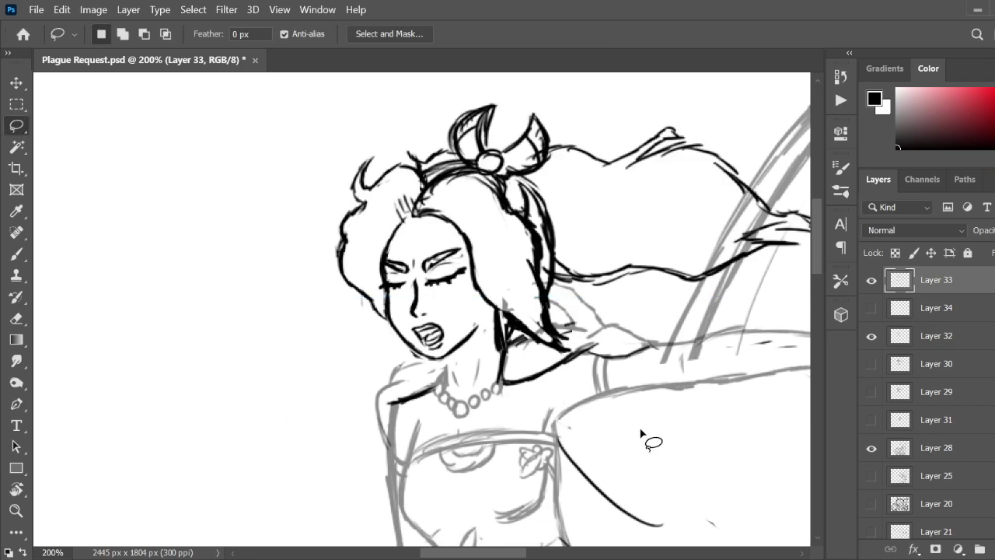
key("ctrl+minus")
key("ctrl+minus")
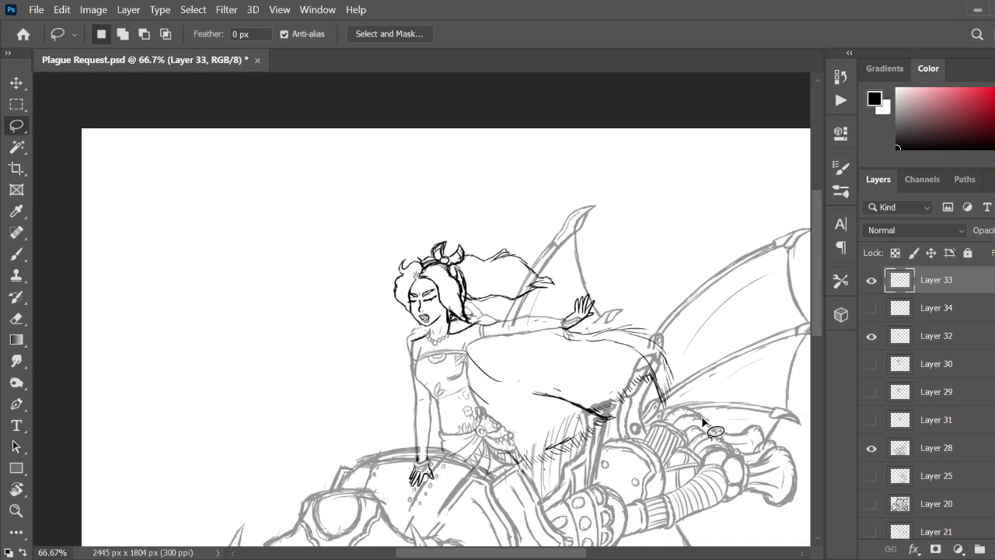
- Toggle the gray sketch layer and zoom in and out to inspect the head
left_click(871, 336)
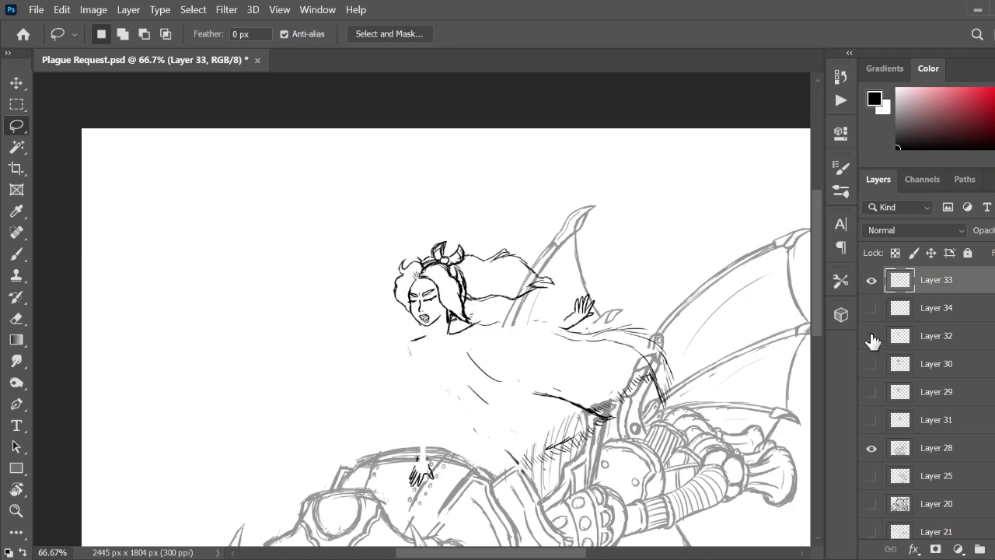
key("ctrl+plus")
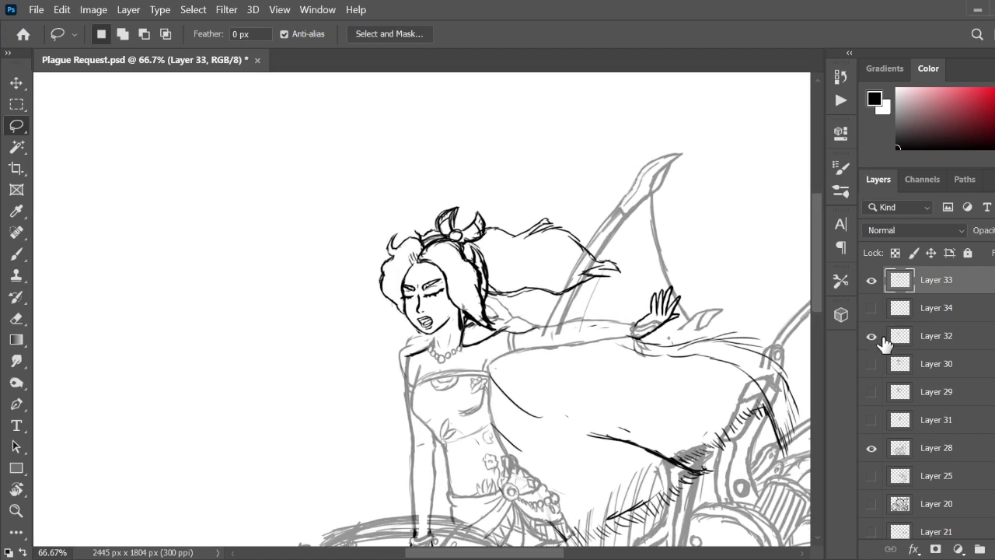
key("ctrl+plus")
key("ctrl+minus")
key("ctrl+minus")
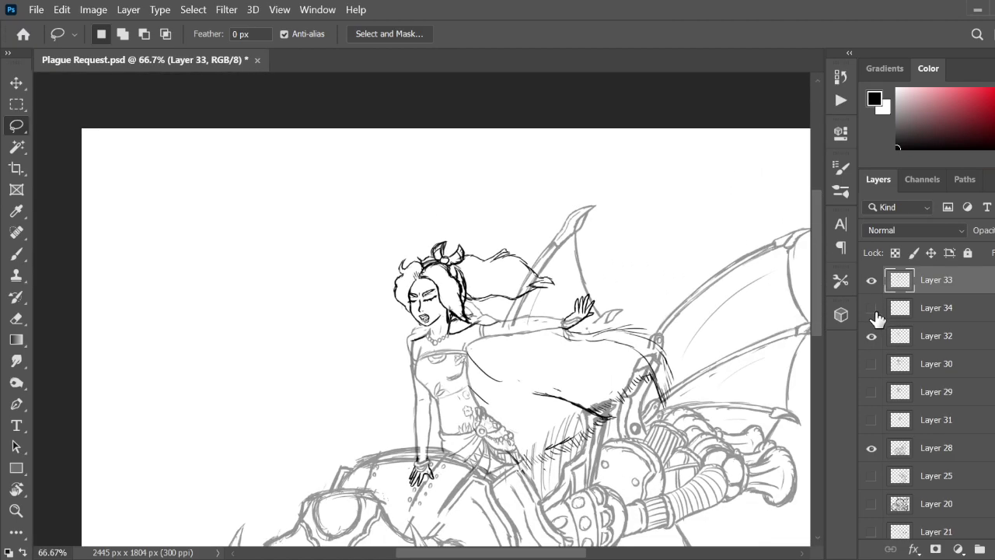
key("ctrl+plus")
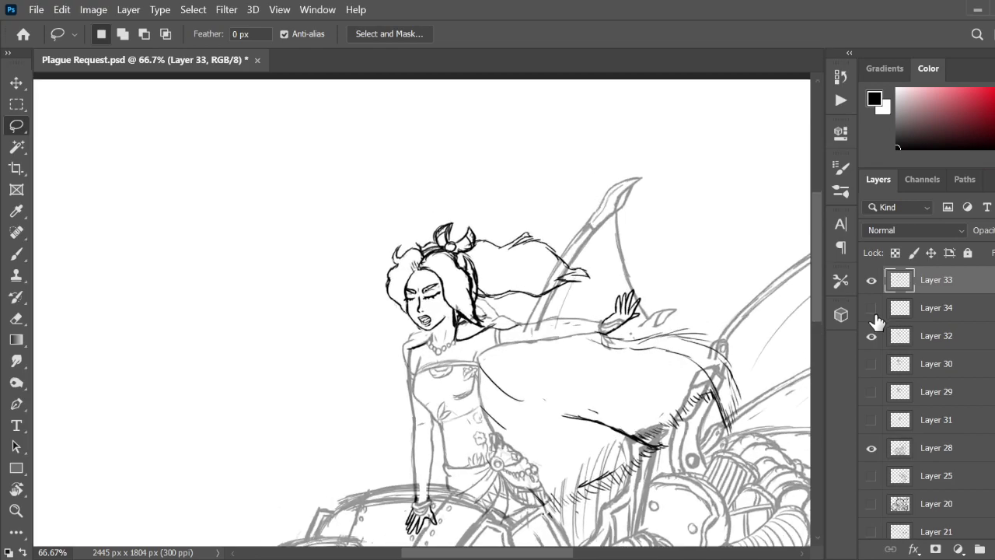
key("ctrl+plus")
key("ctrl+plus")
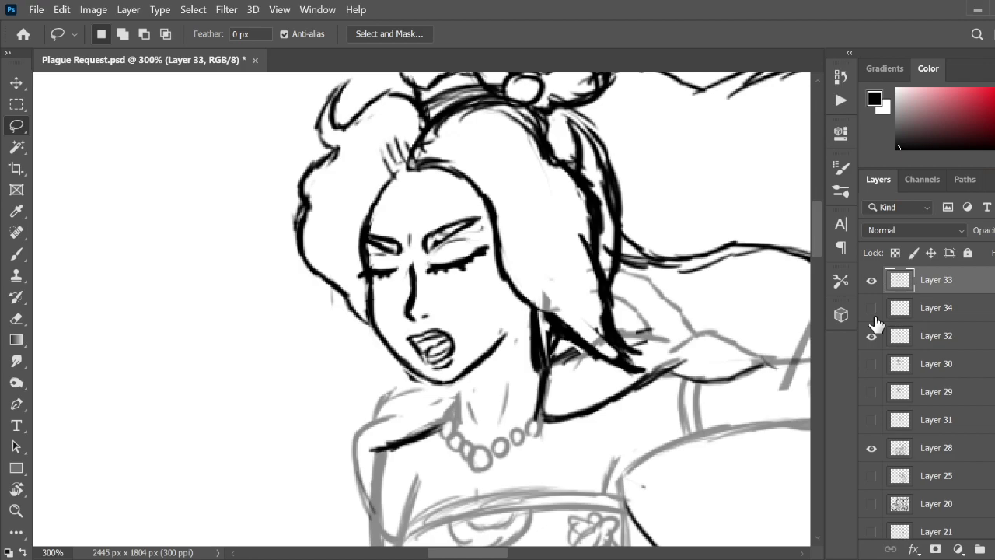
key("ctrl+minus")
key("ctrl+minus")
- Recheck the gray sketch's visibility and make Layer 32 the working layer
left_click(872, 335)
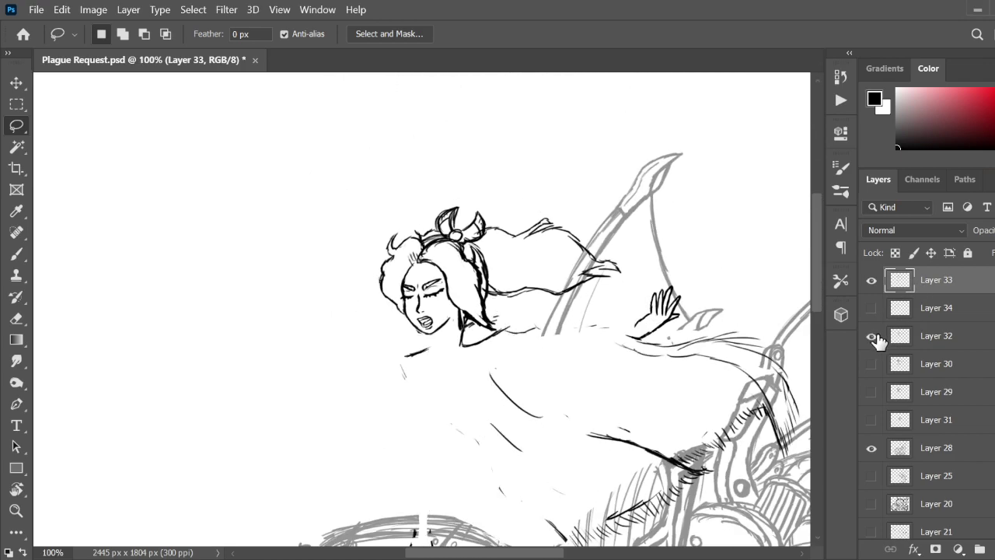
left_click(871, 338)
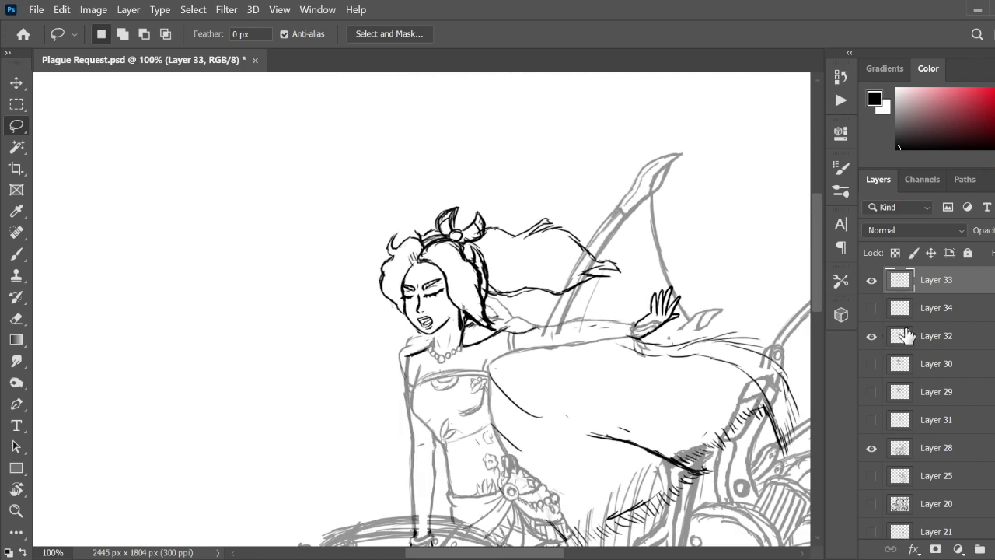
left_click(906, 338)
left_click_drag(550, 555, 563, 555)
key("ctrl+plus")
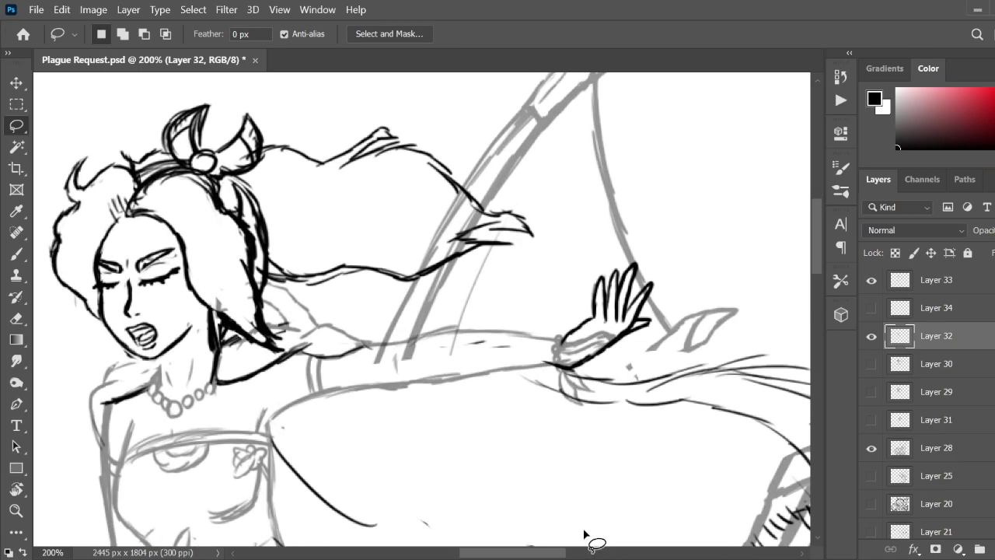
- Lasso the sketched shoulder and upper arm on Layer 32, rotate it clockwise and nudge it down
left_click_drag(426, 418, 430, 419)
left_click(427, 416)
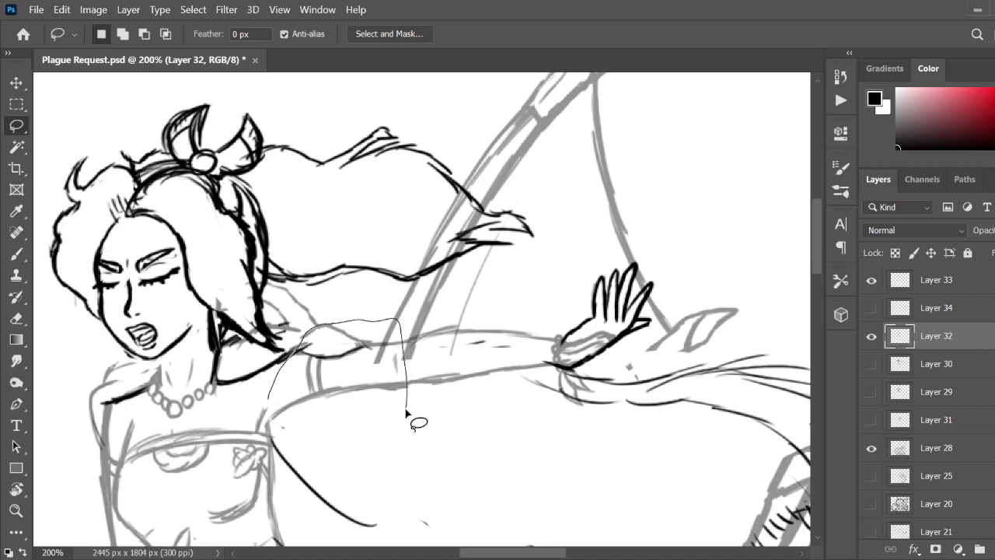
left_click_drag(412, 428, 445, 437)
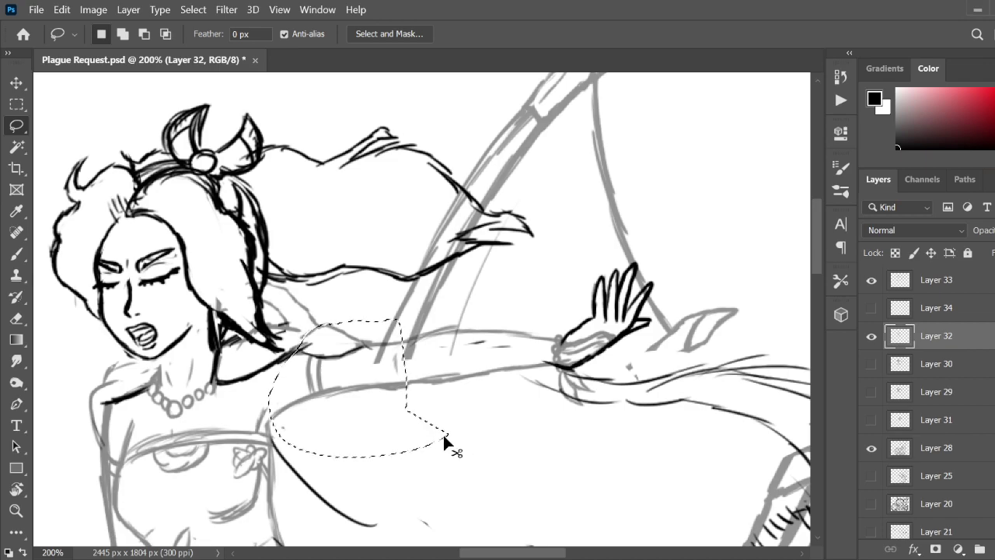
key("ctrl+t")
left_click_drag(458, 344, 482, 392)
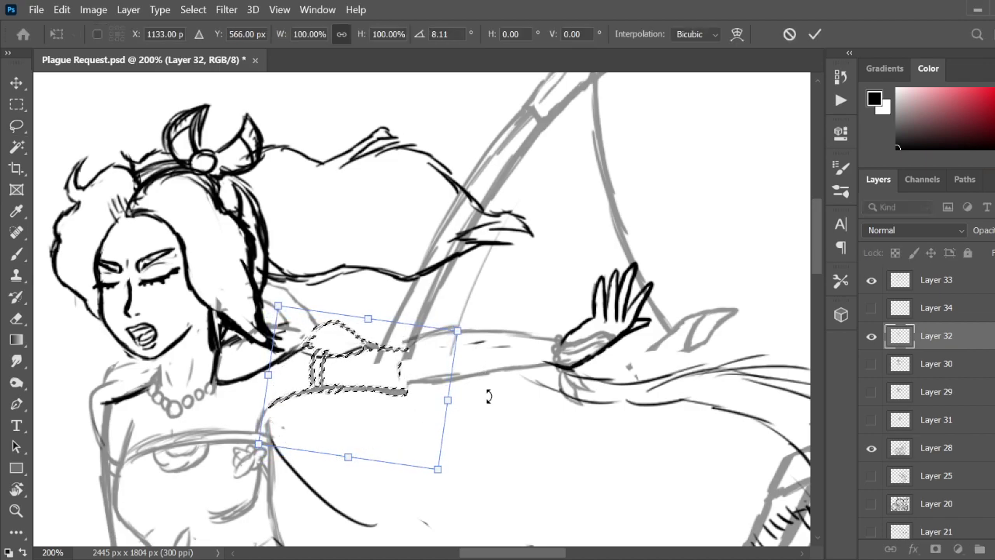
key("Down")
key("Down")
key("Down")
key("Down")
key("Down")
key("Down")
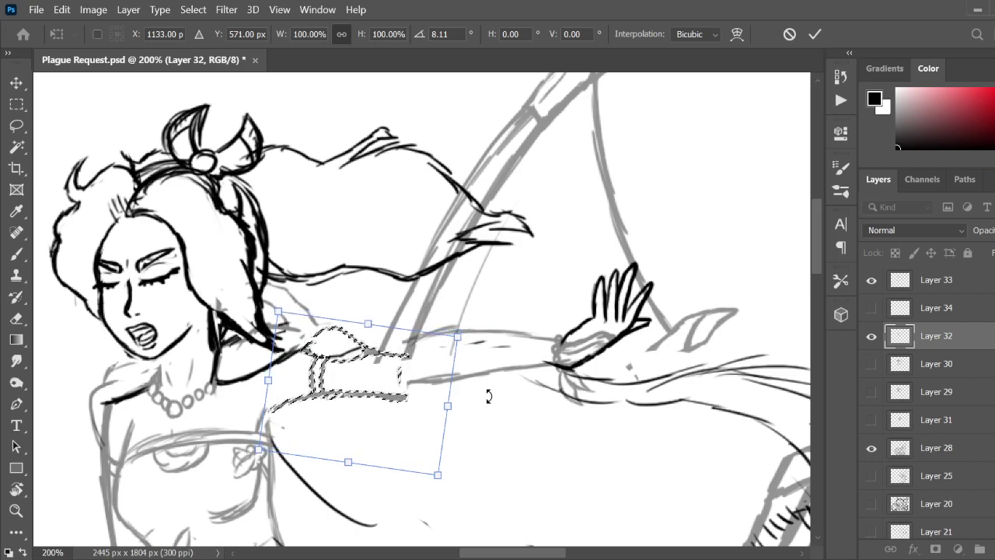
key("Down")
key("Down")
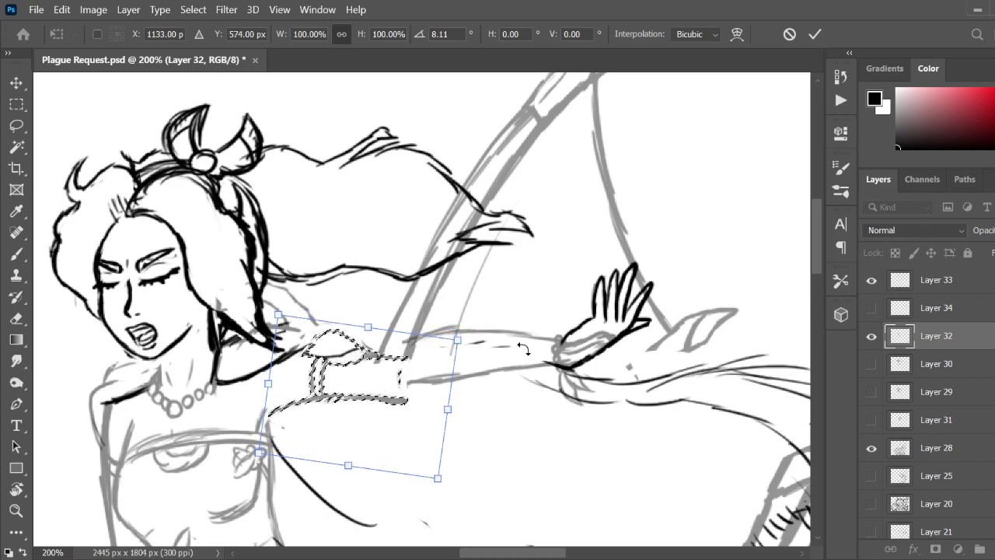
key("Return")
key("ctrl+d")
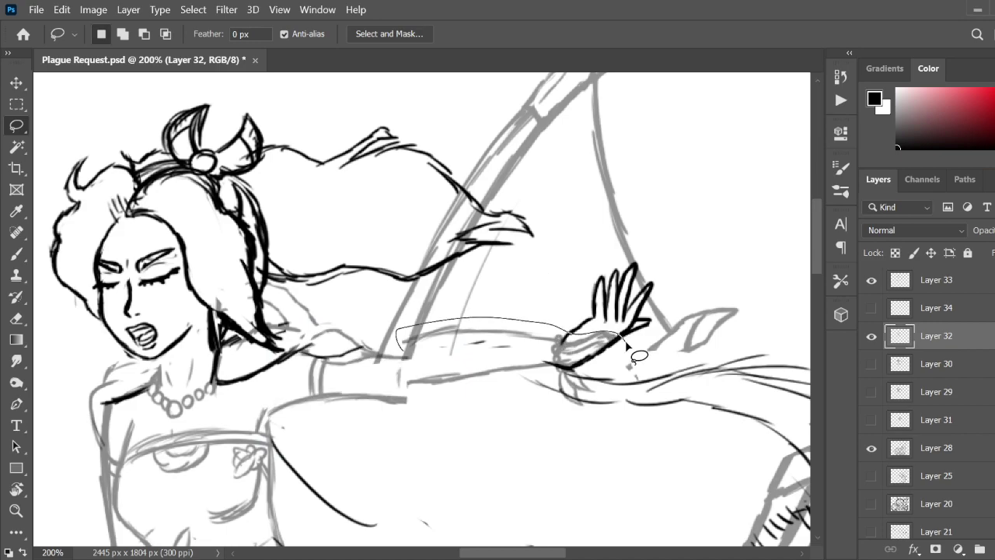
- Lasso the sketched forearm, rotate it about 10° upward toward the hand and nudge it into place
left_click_drag(628, 348, 646, 384)
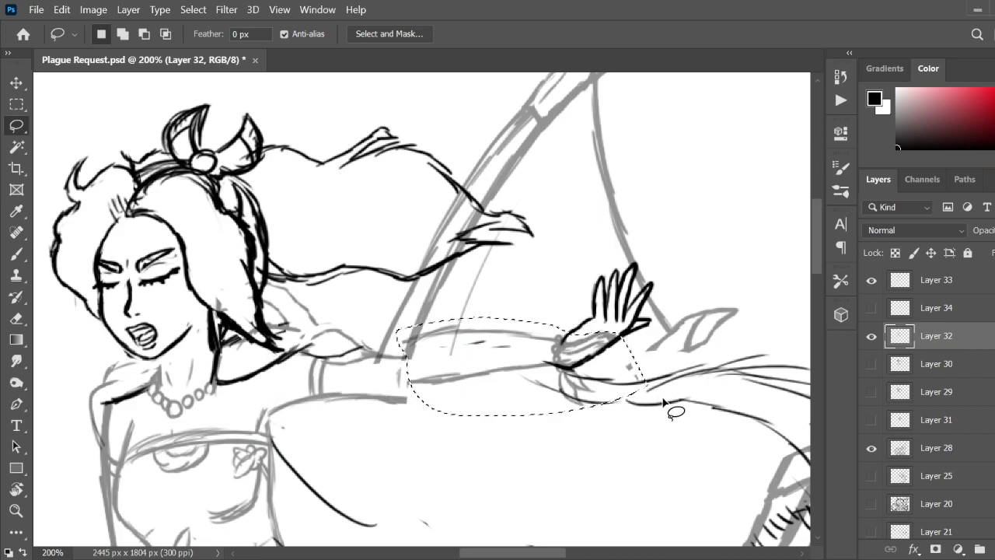
key("ctrl+t")
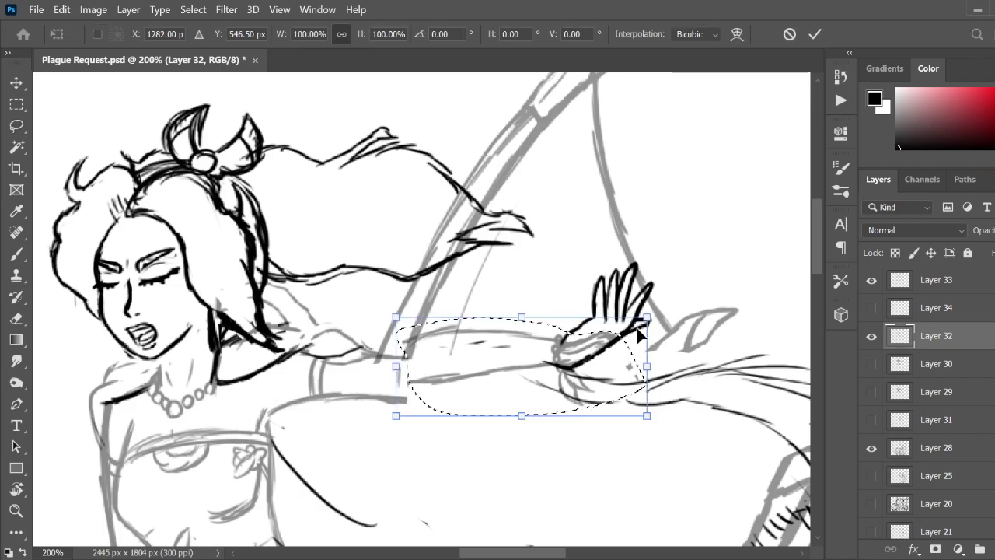
left_click_drag(666, 367, 665, 341)
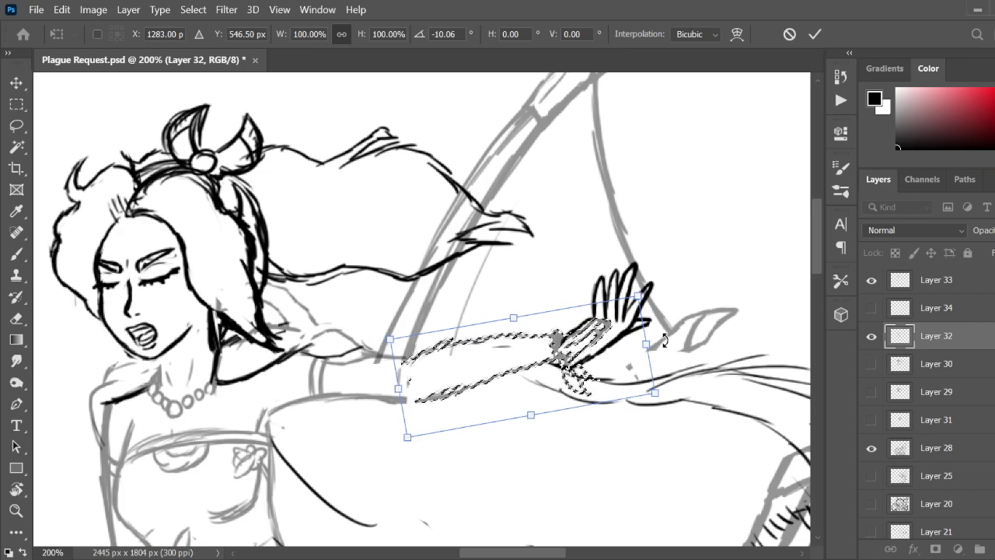
key("Up")
key("Up")
key("Up")
key("Right")
key("Right")
key("Left")
key("Left")
key("Left")
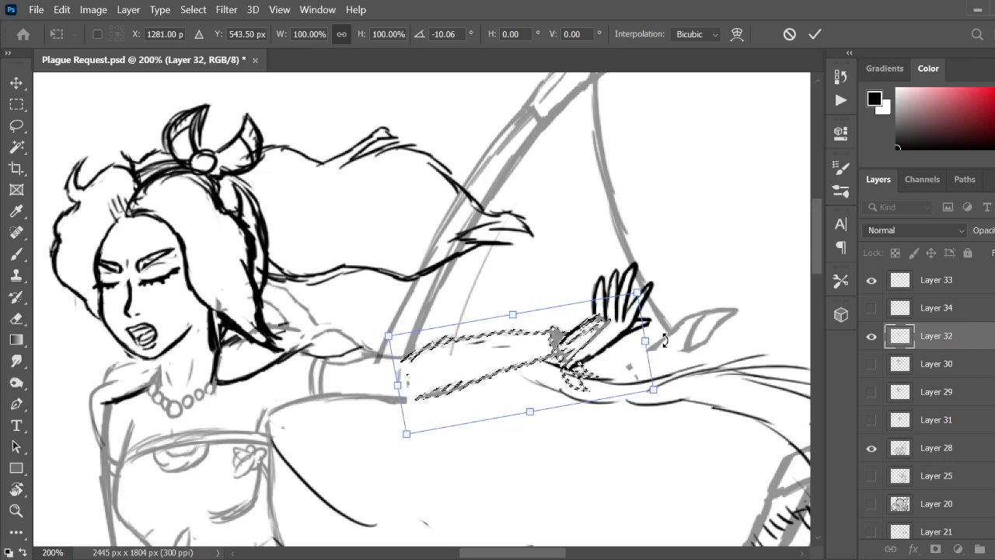
key("Left")
key("Left")
key("Return")
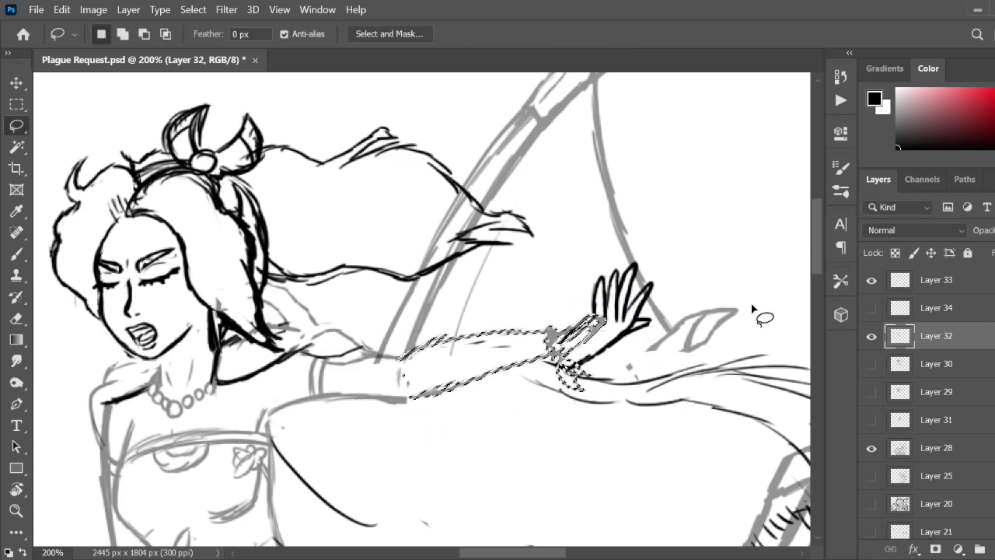
key("ctrl+d")
- Select the inked hand on Layer 33 and nudge it upward
left_click(871, 280)
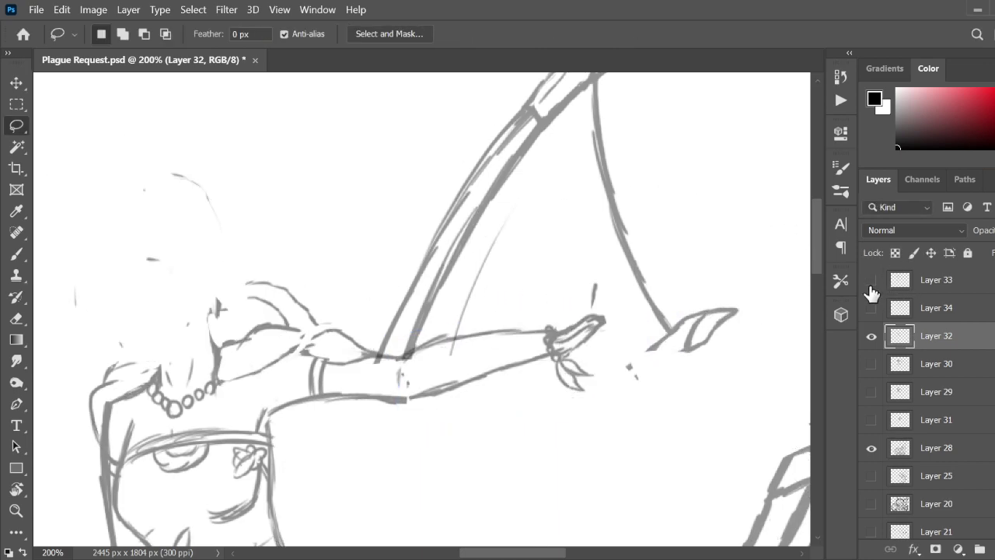
left_click(933, 279)
left_click_drag(609, 372, 552, 319)
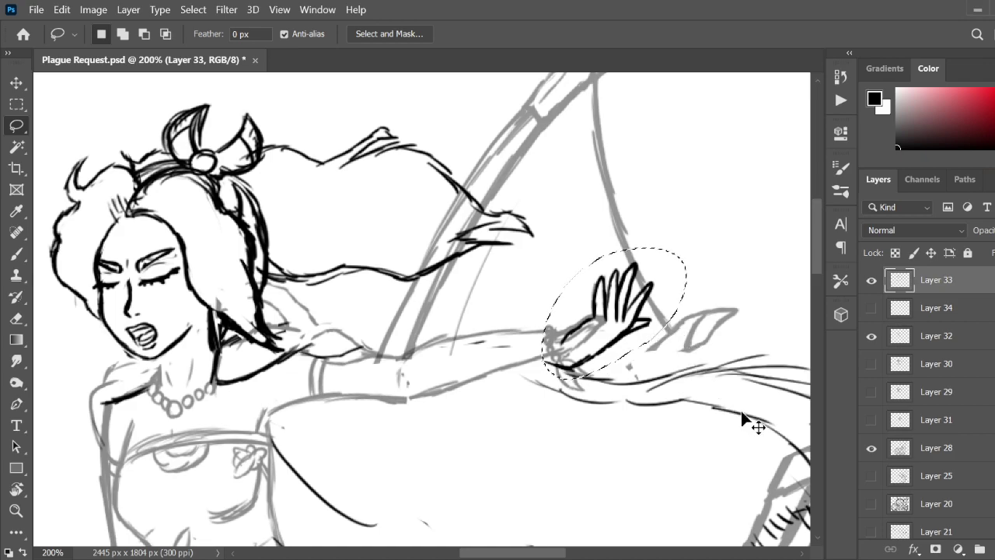
key("ctrl+t")
key("Escape")
left_click(15, 82)
key("Up")
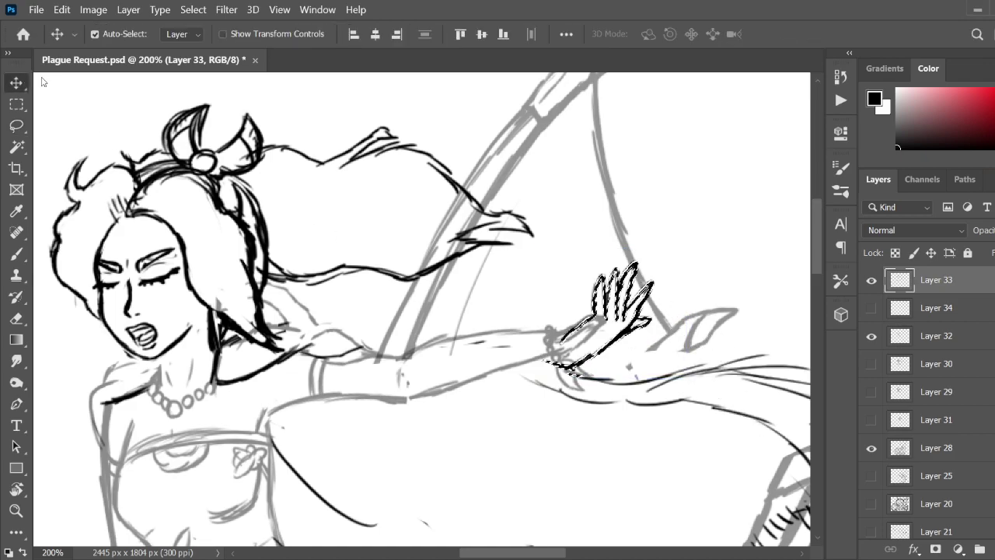
key("Up")
key("Up")
key("Up")
key("Up")
key("Up")
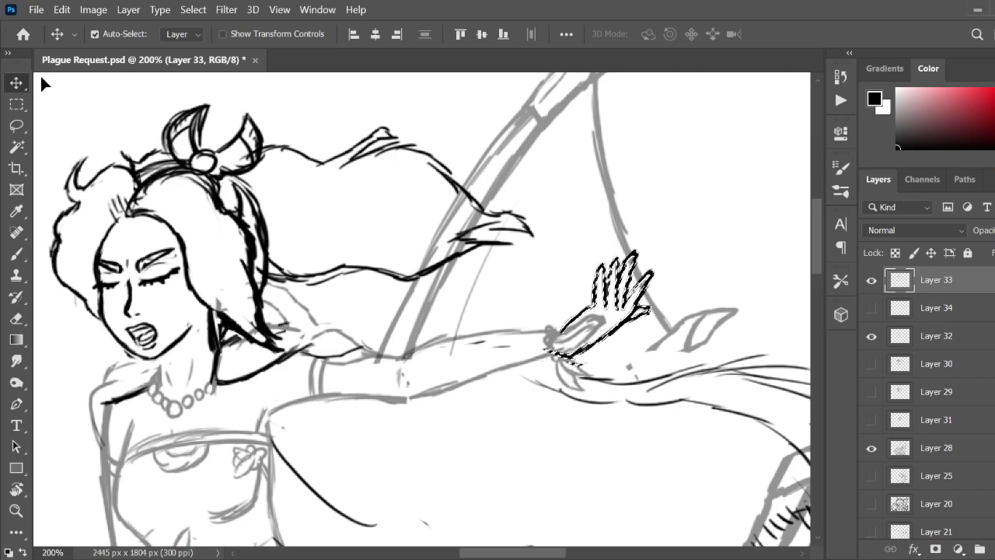
key("ctrl+d")
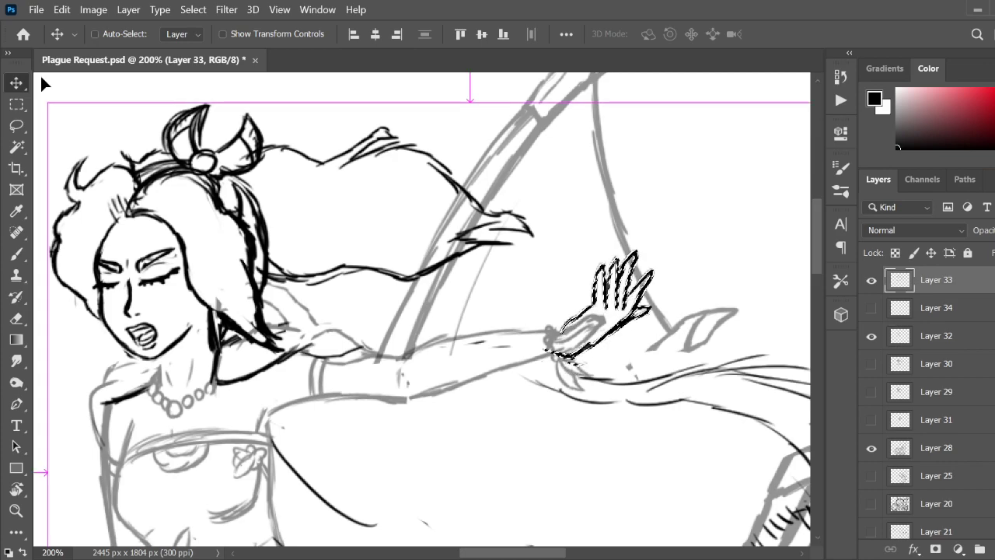
- Rotate the hand more upright and move it onto the sketched arm's wrist
key("ctrl+t")
left_click_drag(684, 293, 674, 270)
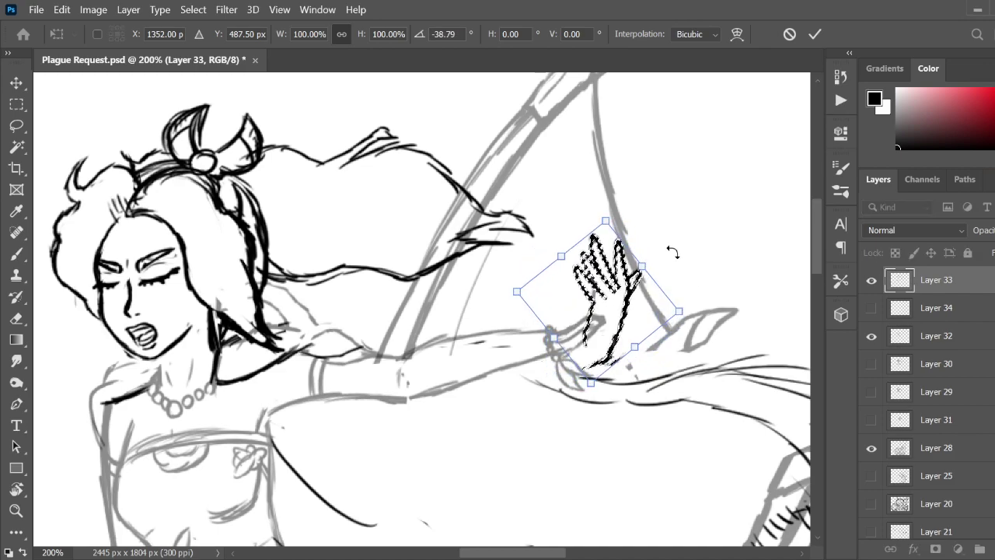
left_click_drag(627, 319, 597, 307)
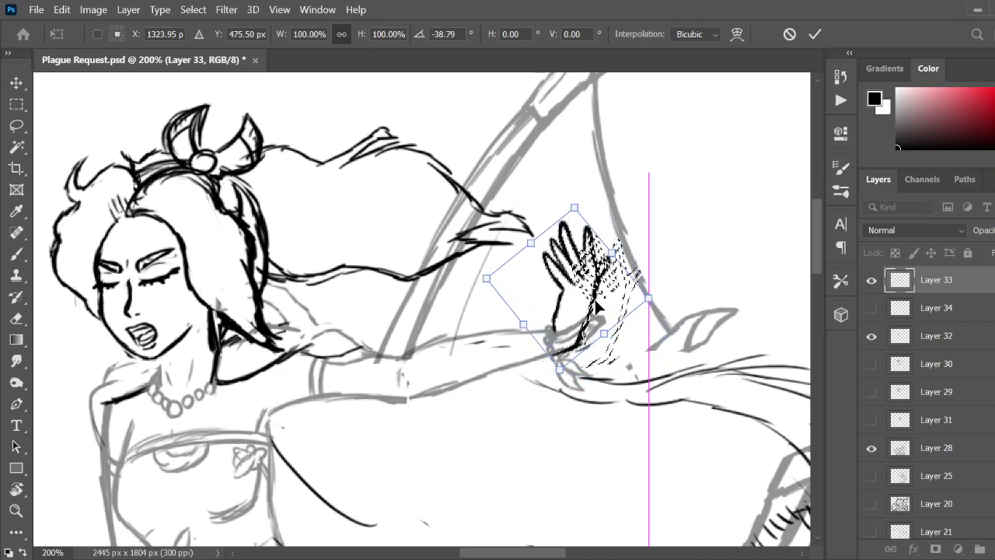
left_click_drag(666, 284, 690, 363)
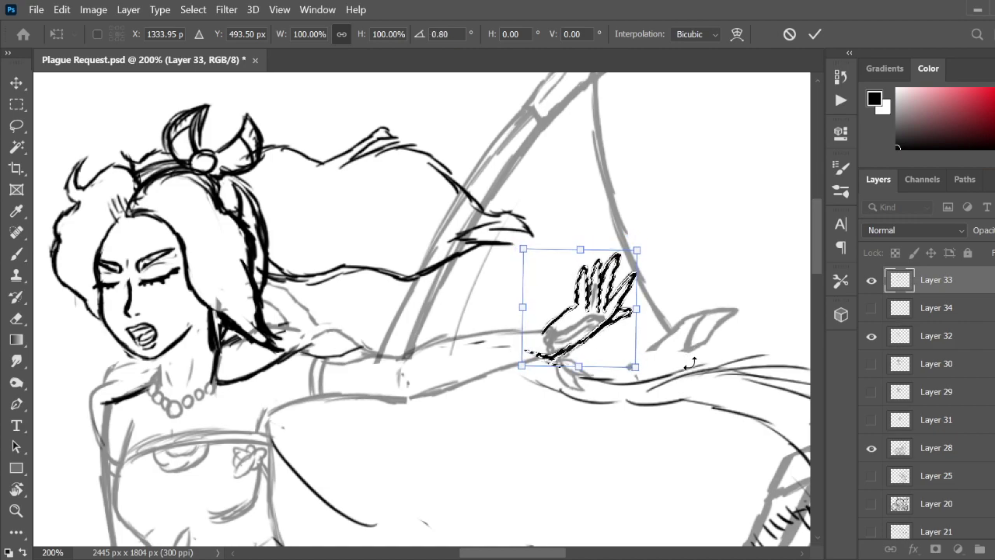
key("Return")
- Switch to the brush on sketch Layer 32 and zoom in on the arm
left_click(16, 126)
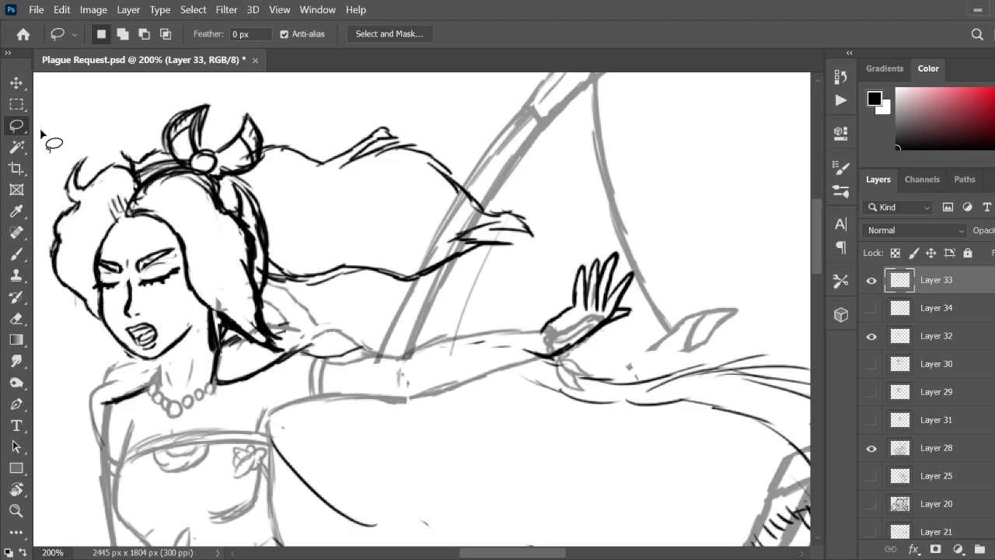
left_click(29, 253)
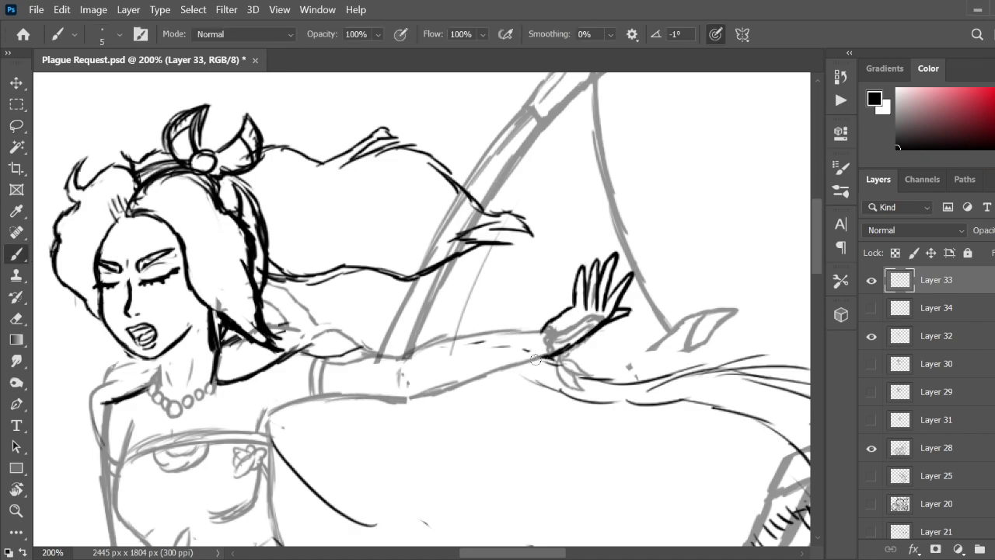
left_click(942, 337)
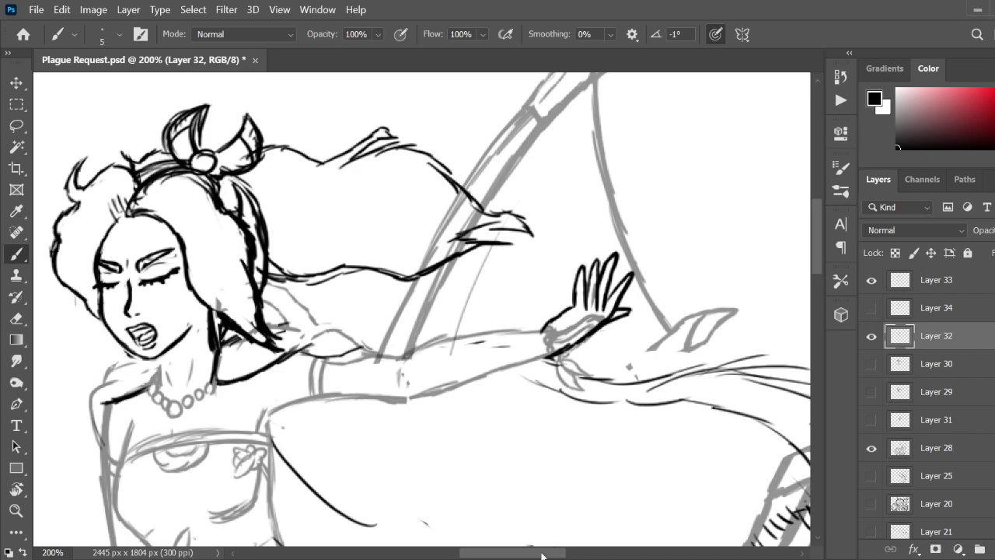
scroll(233, 389, "up", 3)
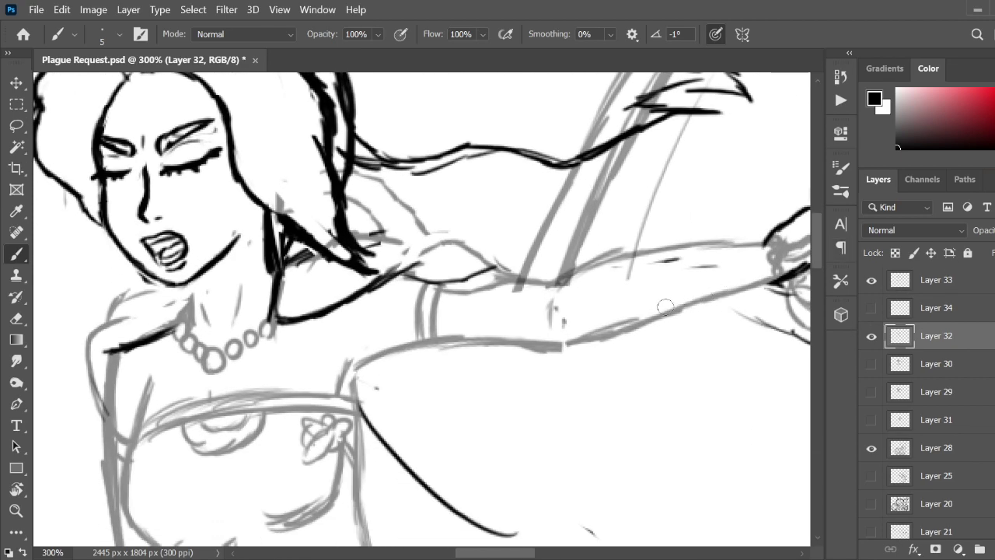
scroll(524, 376, "right", 2)
scroll(524, 376, "right", 2)
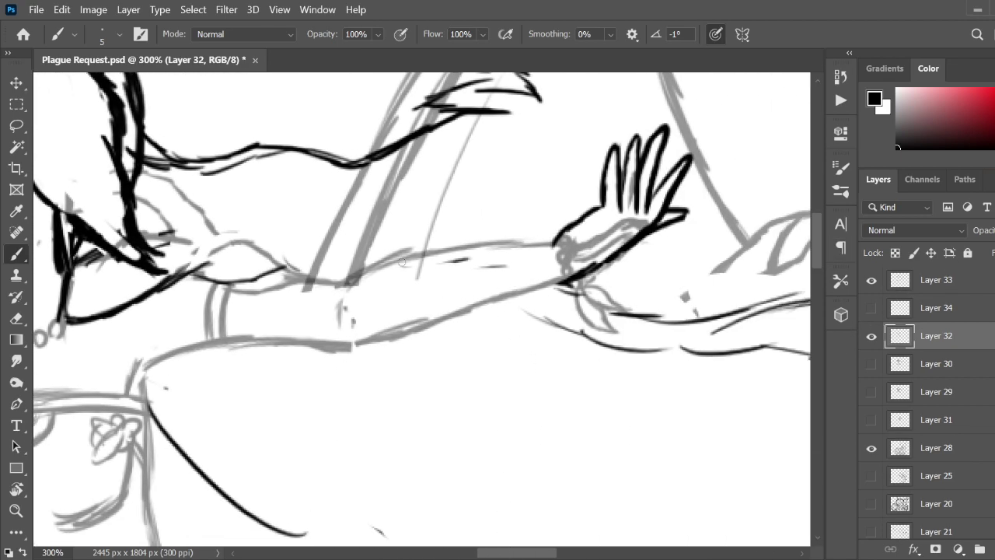
- Redraw the arm's top and lower edges in grey, undoing the last stroke
left_click_drag(392, 273, 533, 251)
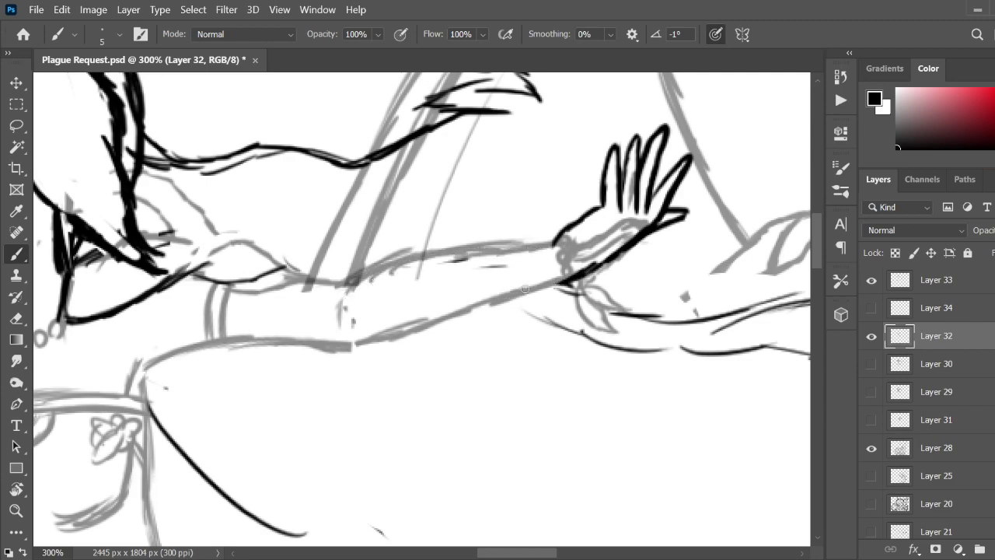
left_click_drag(524, 288, 474, 304)
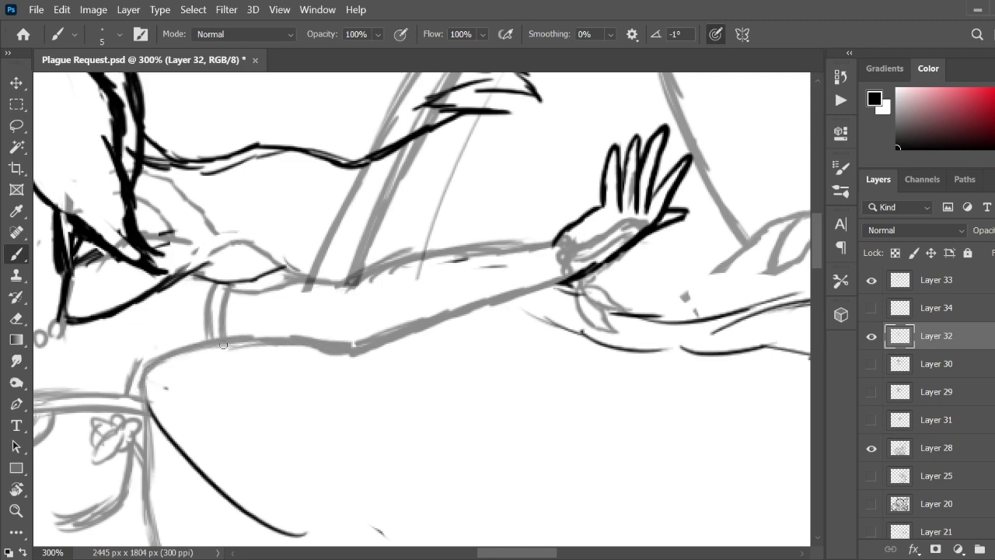
left_click_drag(177, 361, 314, 357)
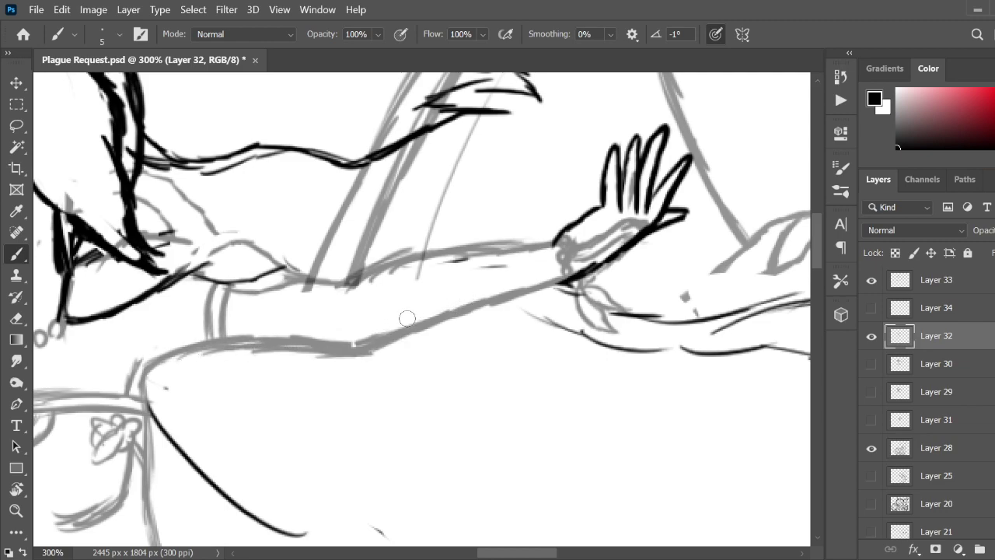
key("ctrl+z")
key("ctrl+z")
key("ctrl+minus")
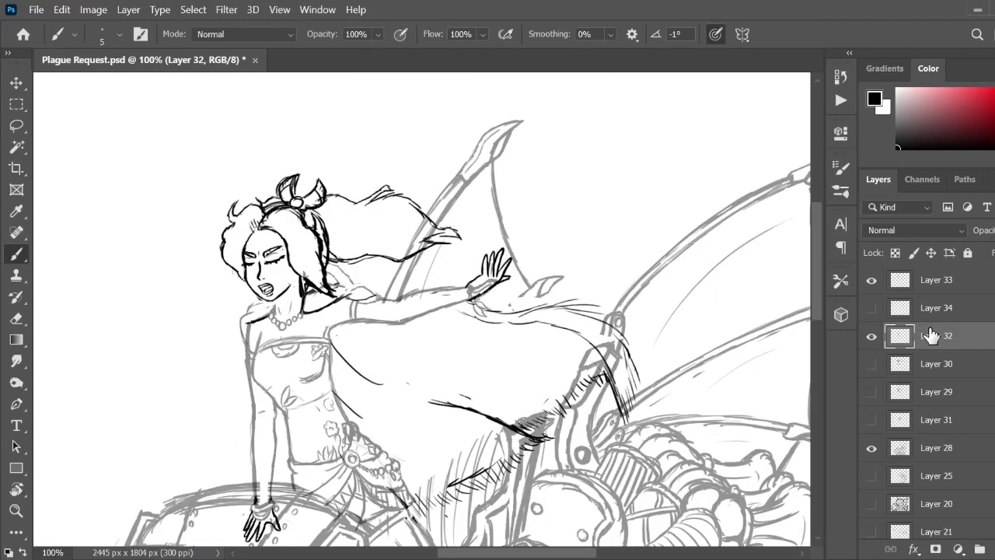
- Undo the stray grey stroke on the lower torso, then zoom out to about 50%
key("ctrl+plus")
key("ctrl+plus")
left_click_drag(248, 370, 482, 486)
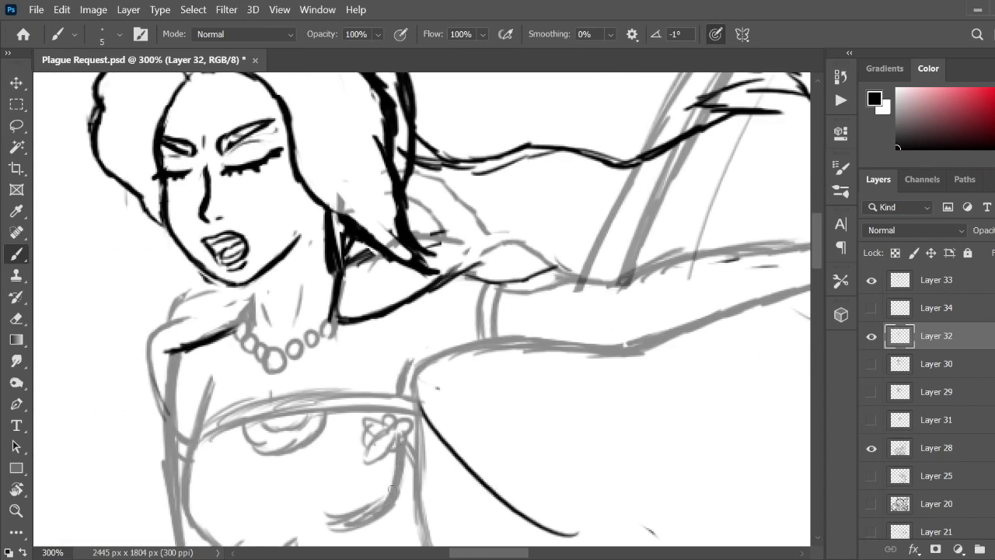
key("ctrl+z")
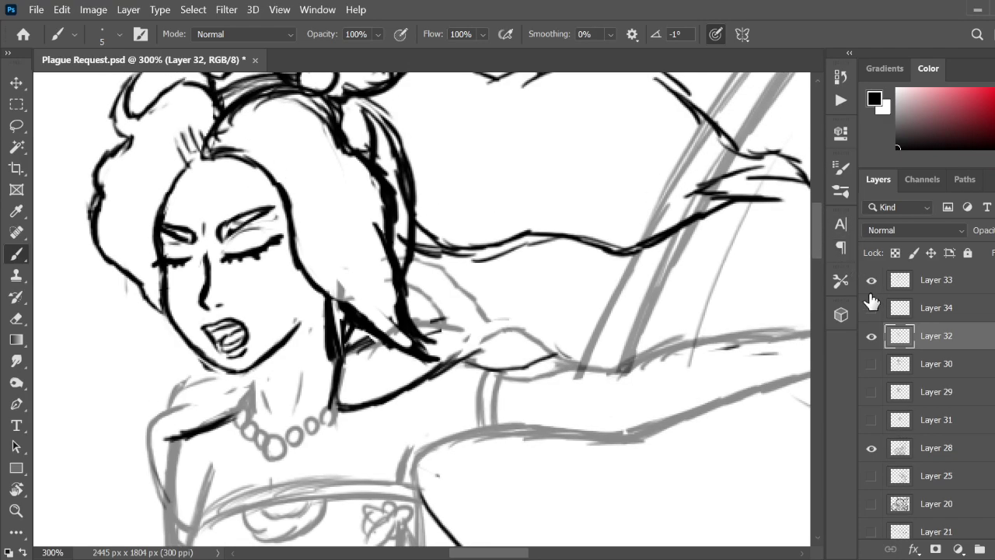
key("ctrl+minus")
key("ctrl+minus")
key("ctrl+minus")
key("ctrl+minus")
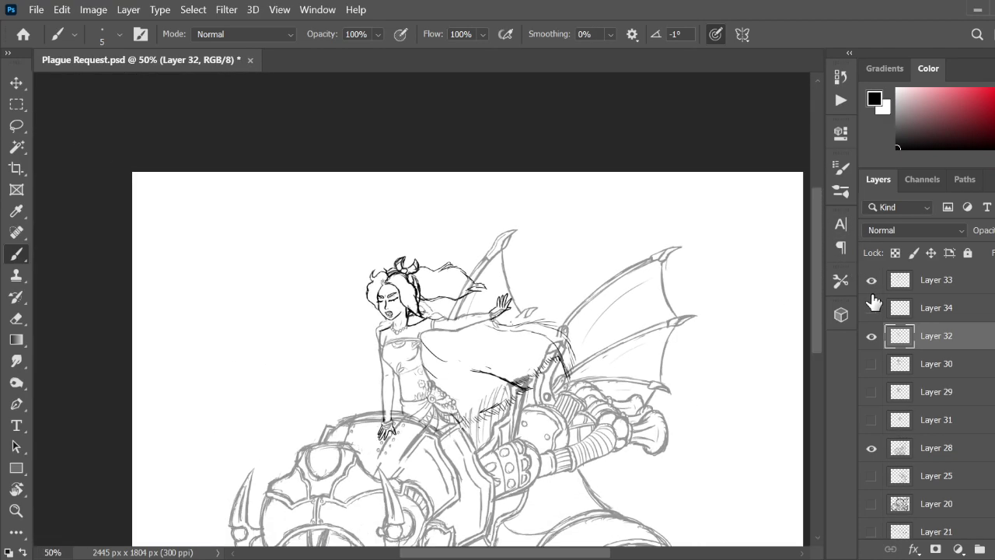
key("ctrl+minus")
key("ctrl+plus")
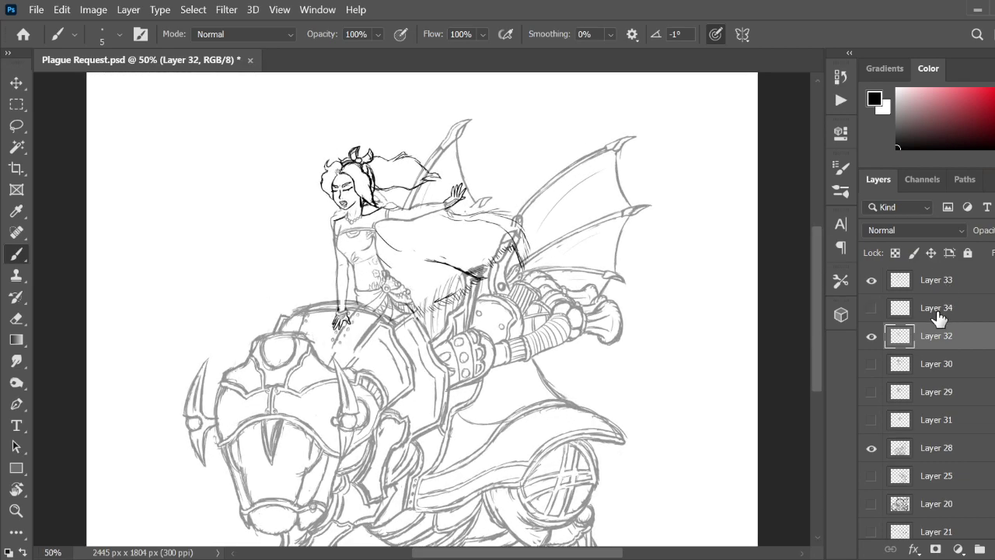